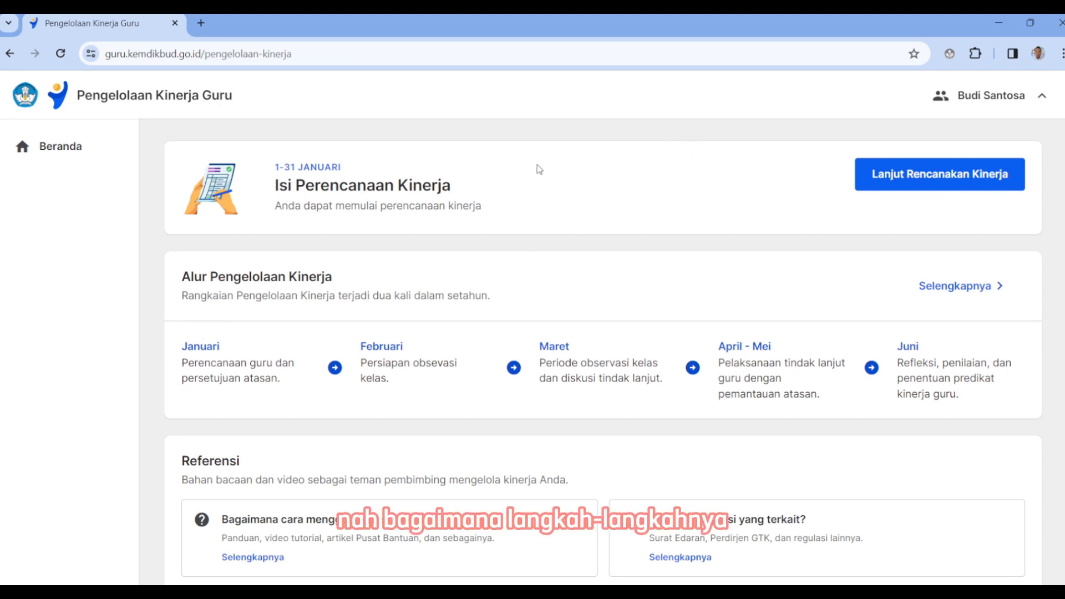
# Continue to the performance planning form for filling in the Perencanaan Kinerja.
pyautogui.scroll(-1, 538, 166)
pyautogui.scroll(1, 541, 162)
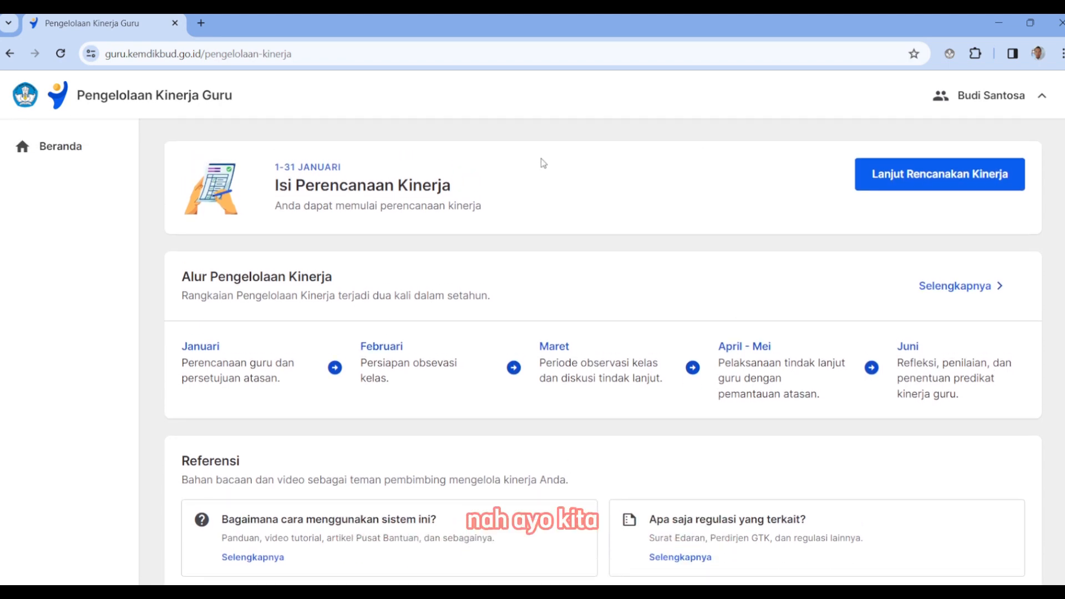
pyautogui.scroll(-1, 542, 162)
pyautogui.scroll(1, 541, 162)
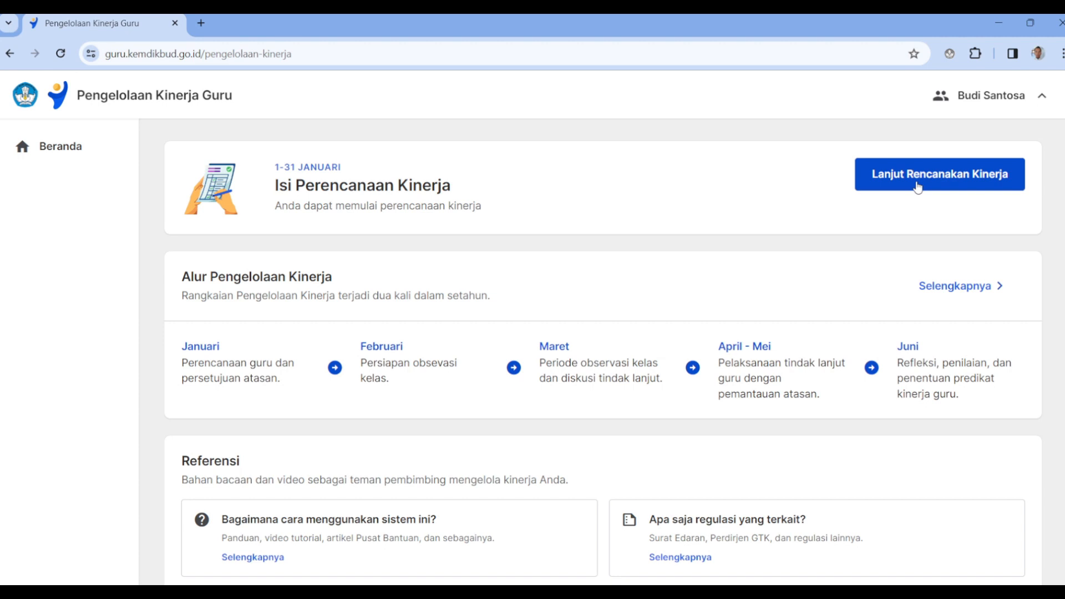
pyautogui.click(918, 186)
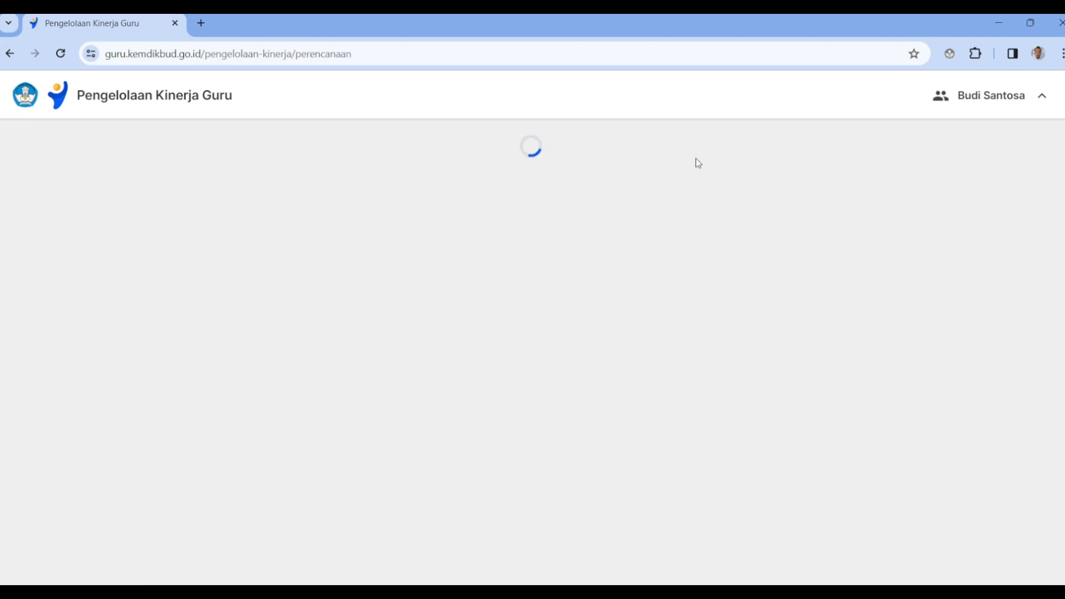
# Examine the planning stages and the recommended focus indicators under Praktik Pembelajaran.
pyautogui.scroll(-1, 647, 338)
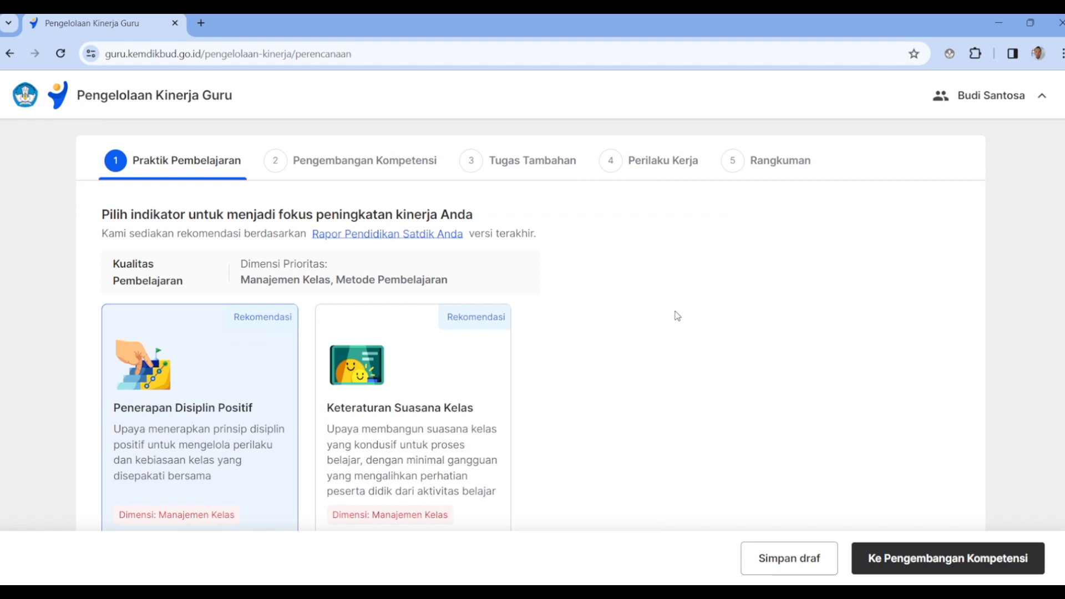
pyautogui.scroll(1, 677, 316)
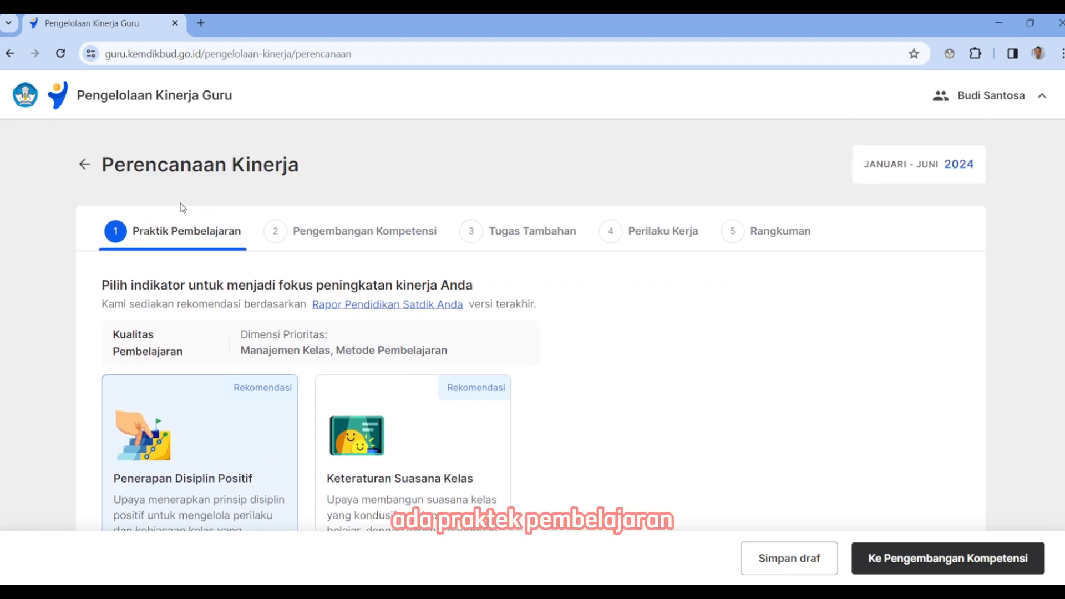
pyautogui.scroll(-1, 584, 305)
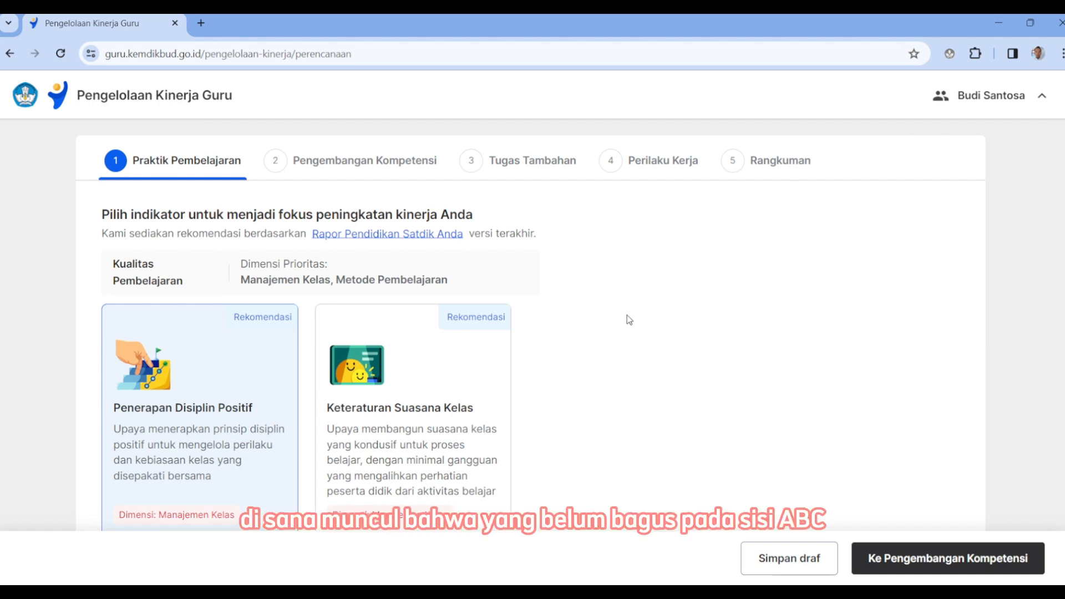
pyautogui.scroll(-1, 629, 320)
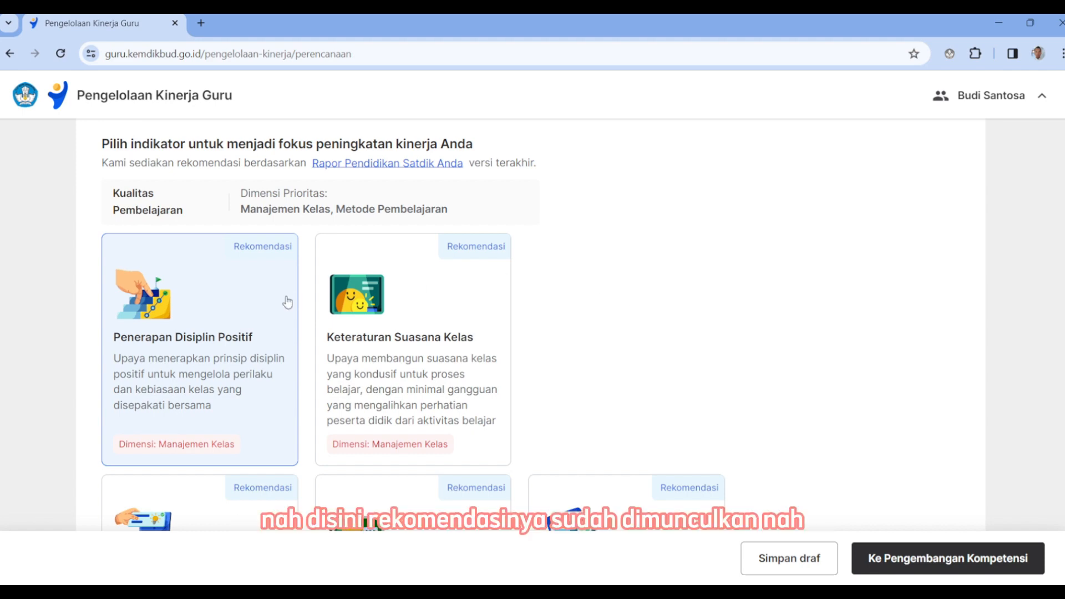
pyautogui.scroll(-3, 565, 266)
pyautogui.scroll(-2, 589, 243)
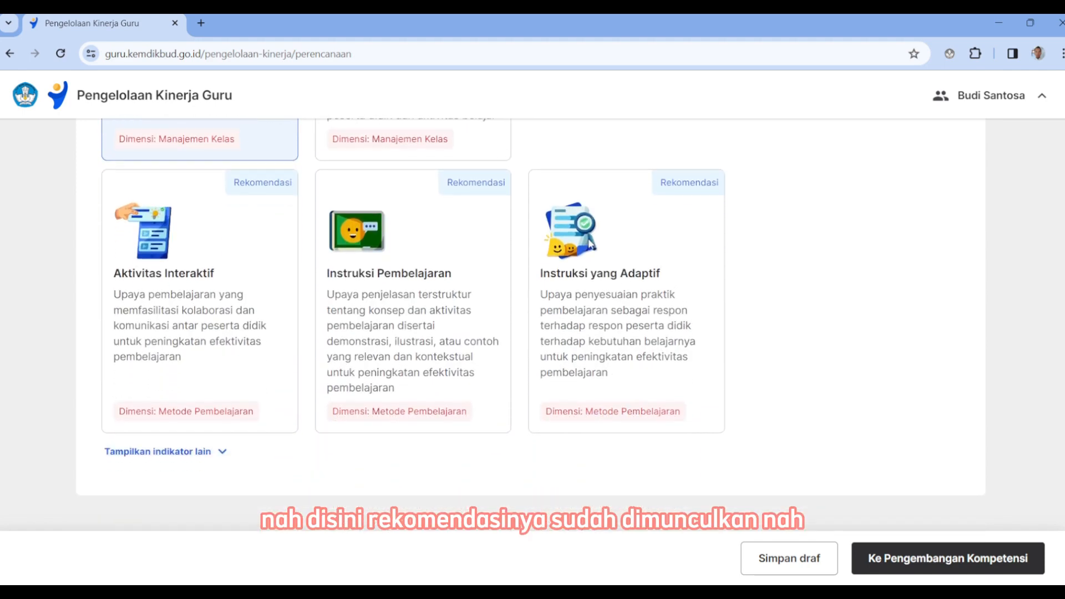
pyautogui.scroll(4, 631, 238)
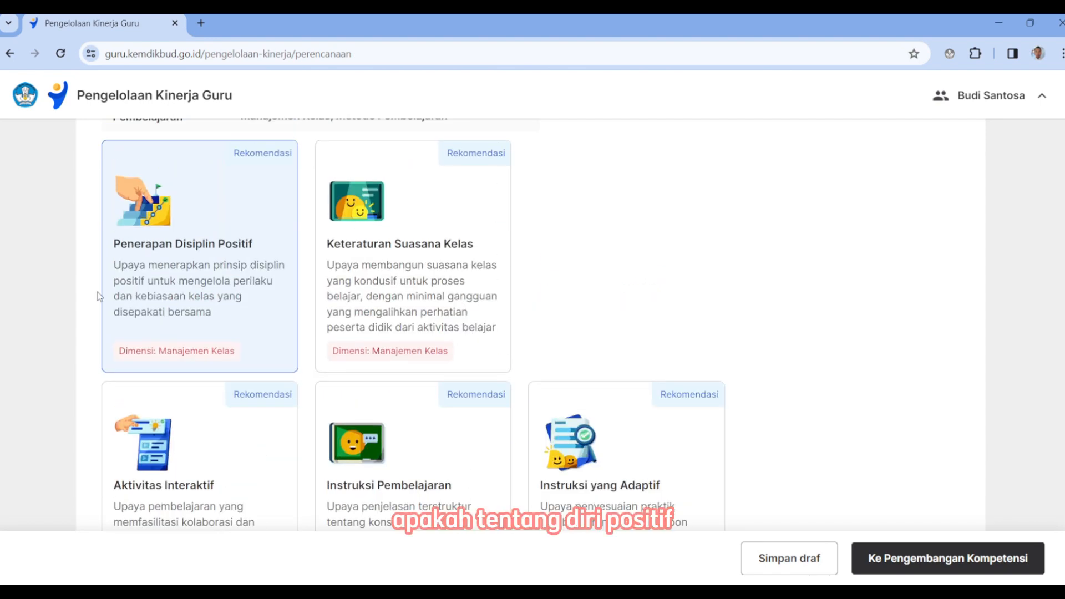
# Try the other four recommended indicators, from Keteraturan Suasana Kelas to Instruksi yang Adaptif, and reselect Penerapan Disiplin Positif as the focus.
pyautogui.click(378, 268)
pyautogui.scroll(-3, 378, 268)
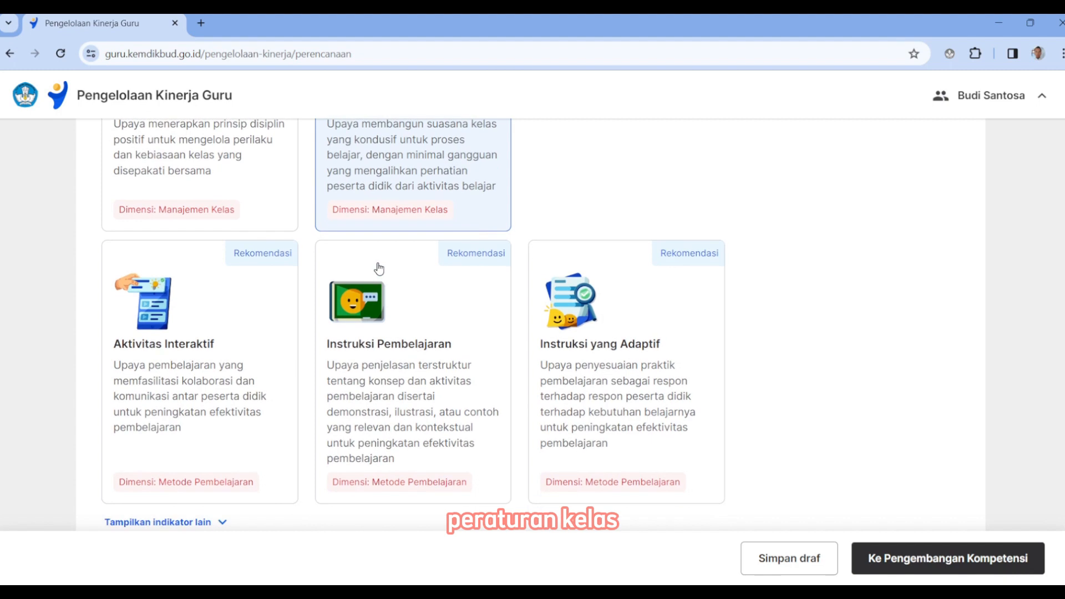
pyautogui.click(167, 333)
pyautogui.click(434, 313)
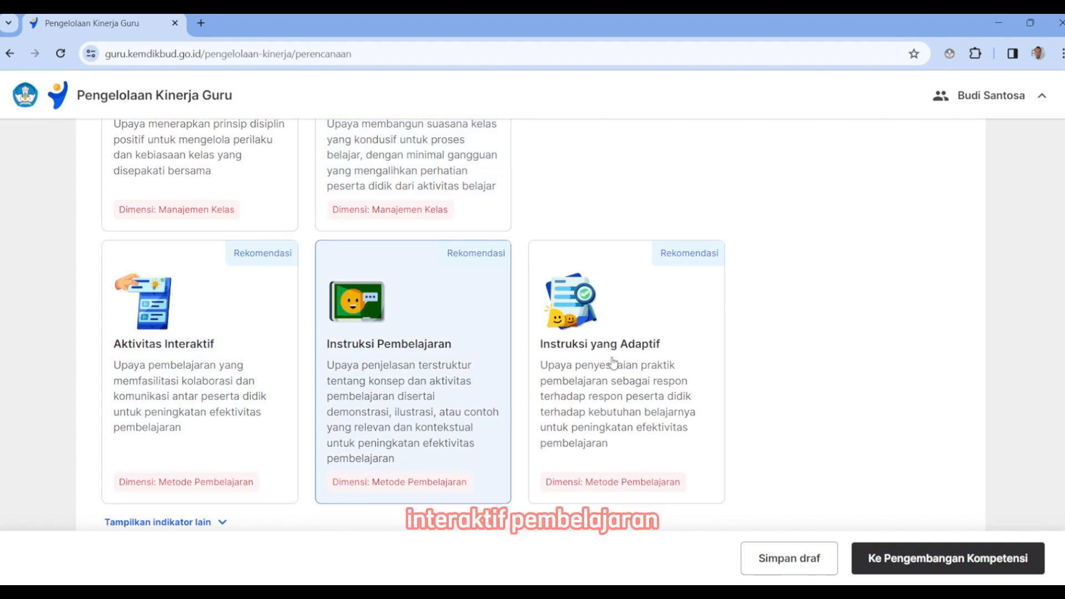
pyautogui.click(608, 334)
pyautogui.scroll(3, 435, 315)
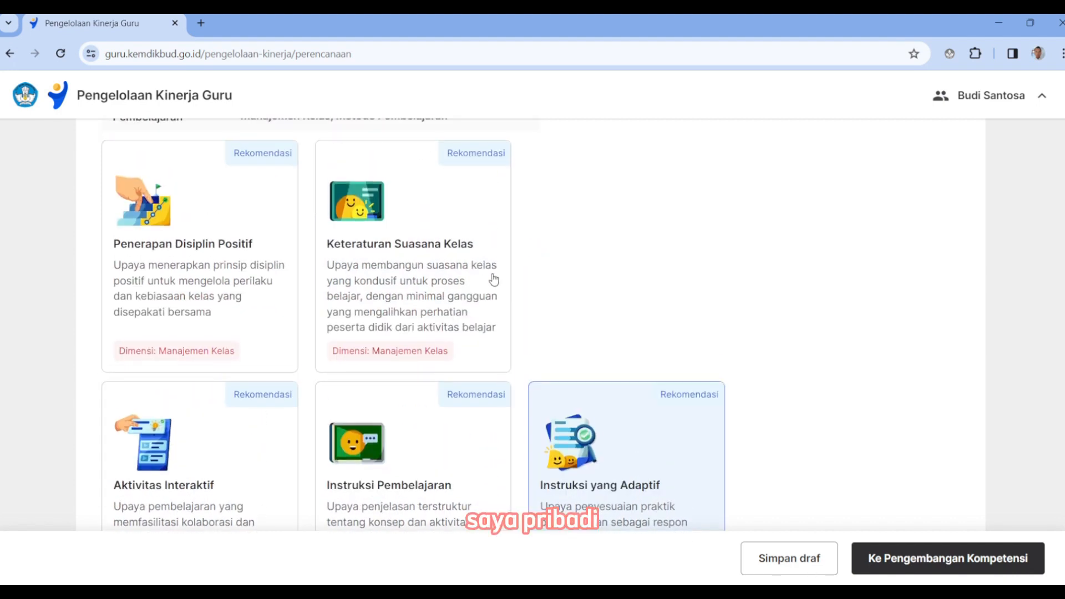
pyautogui.click(206, 279)
# Show the other, non-recommended indicators and compare their dimensions with those of the recommended ones.
pyautogui.scroll(-4, 206, 279)
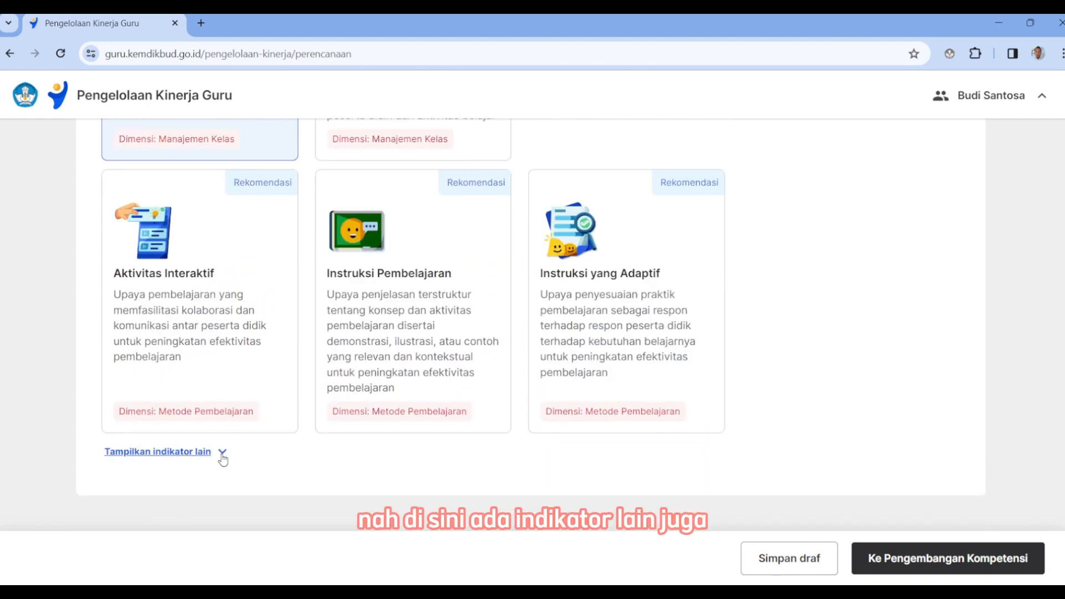
pyautogui.click(223, 453)
pyautogui.scroll(-4, 252, 375)
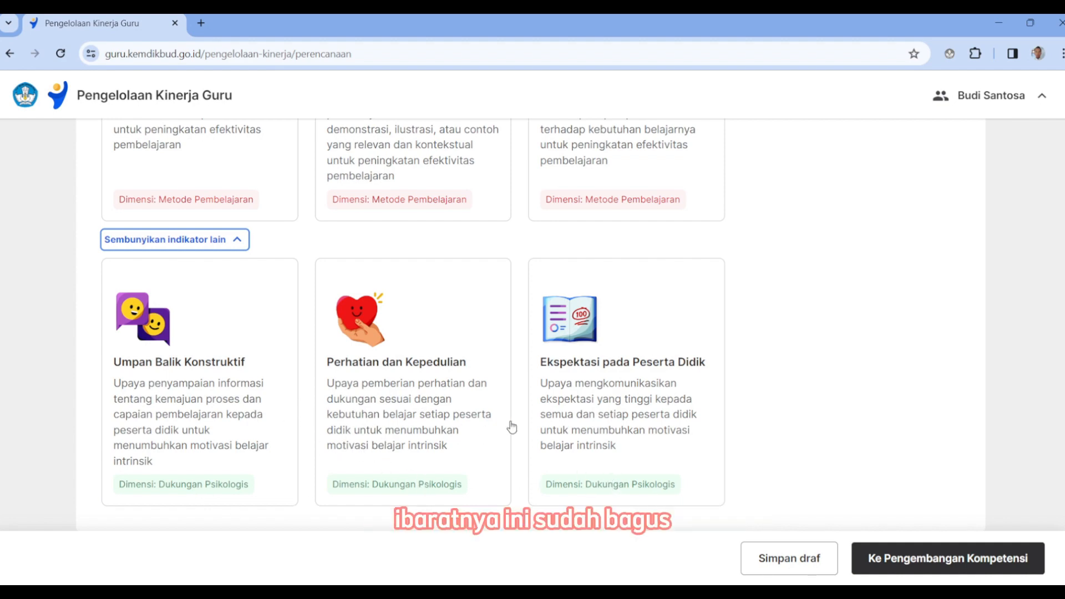
pyautogui.scroll(4, 255, 300)
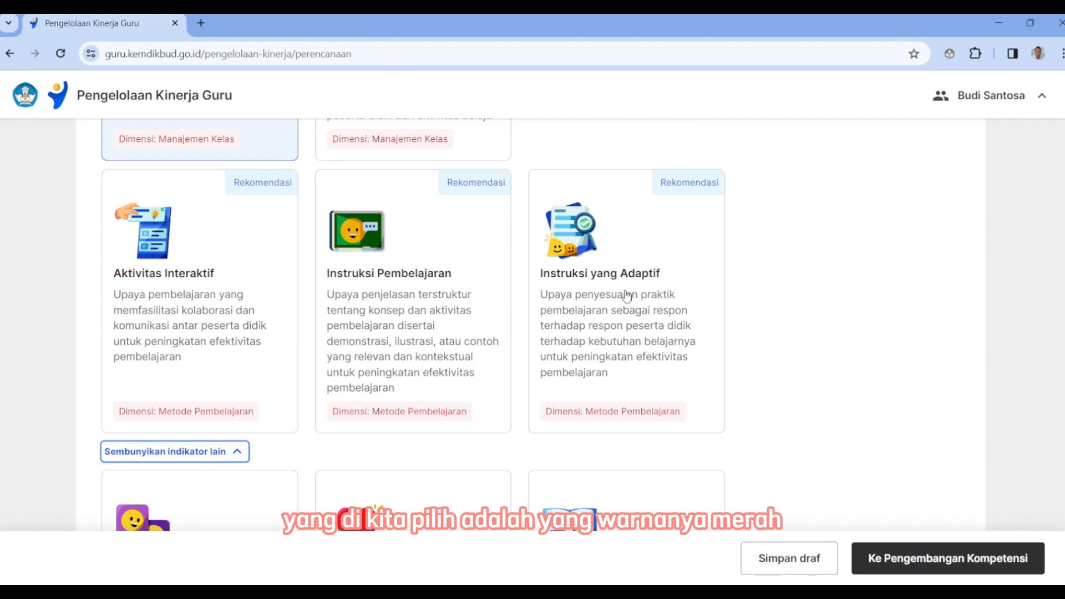
pyautogui.scroll(4, 610, 283)
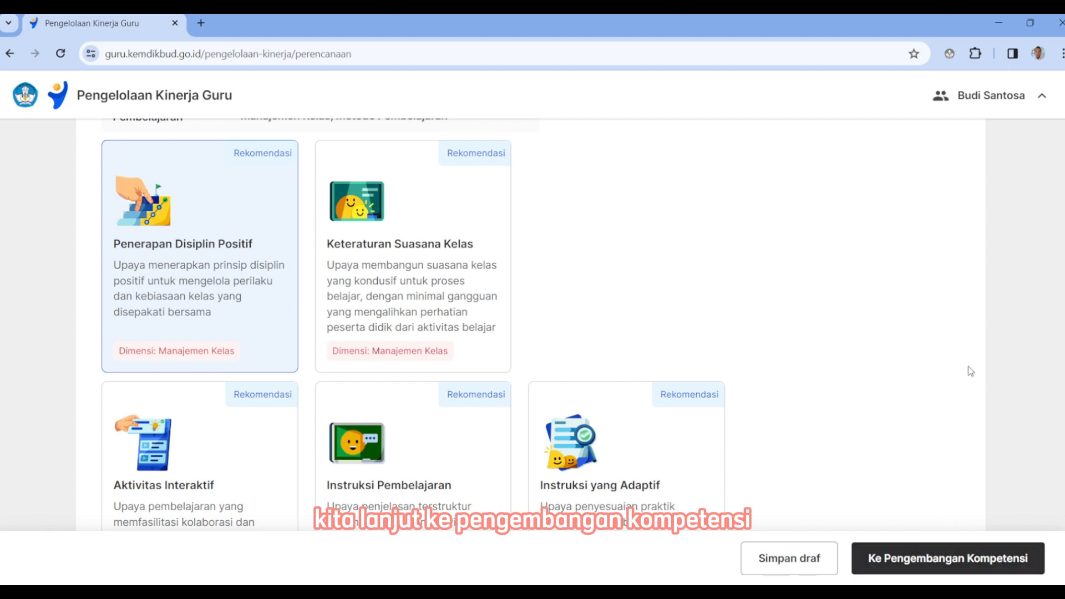
# Proceed to the Pengembangan Kompetensi stage and review its point requirements and the existing Rencana Hasil Kerja.
pyautogui.click(943, 558)
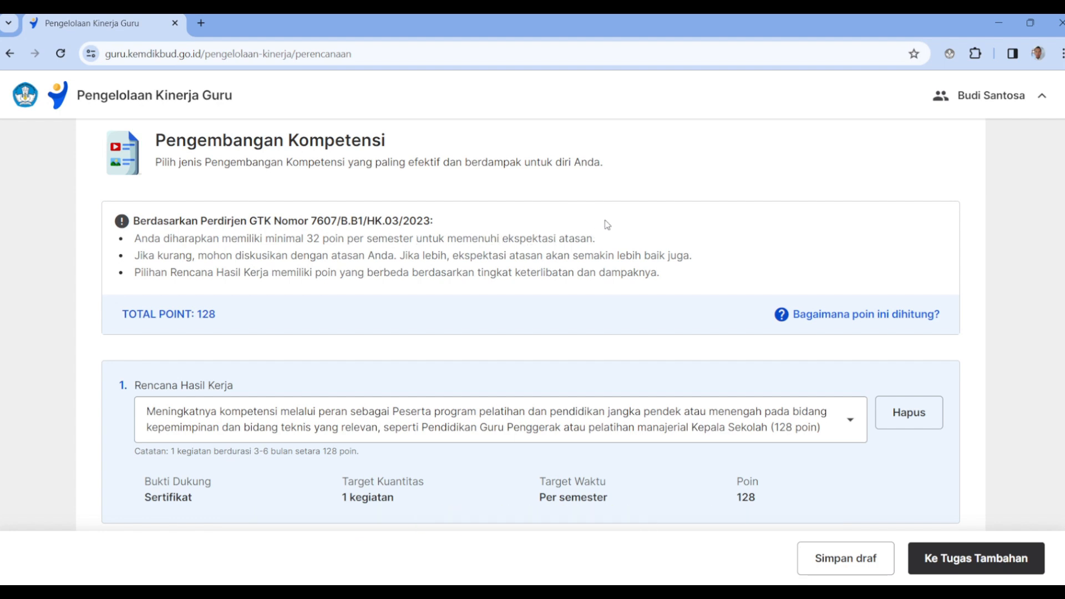
pyautogui.scroll(-1, 605, 220)
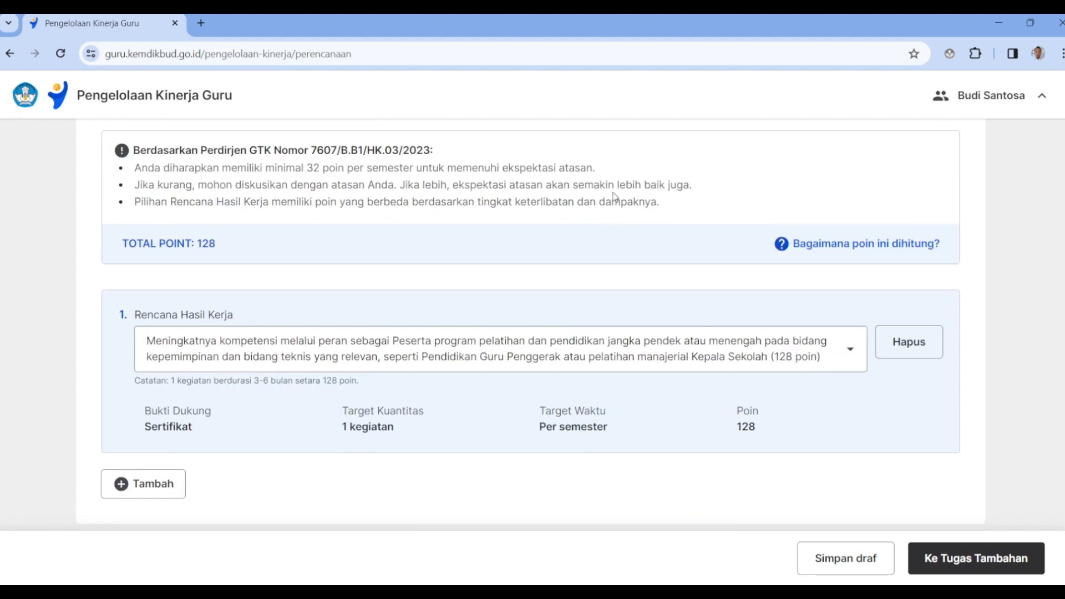
pyautogui.scroll(1, 615, 197)
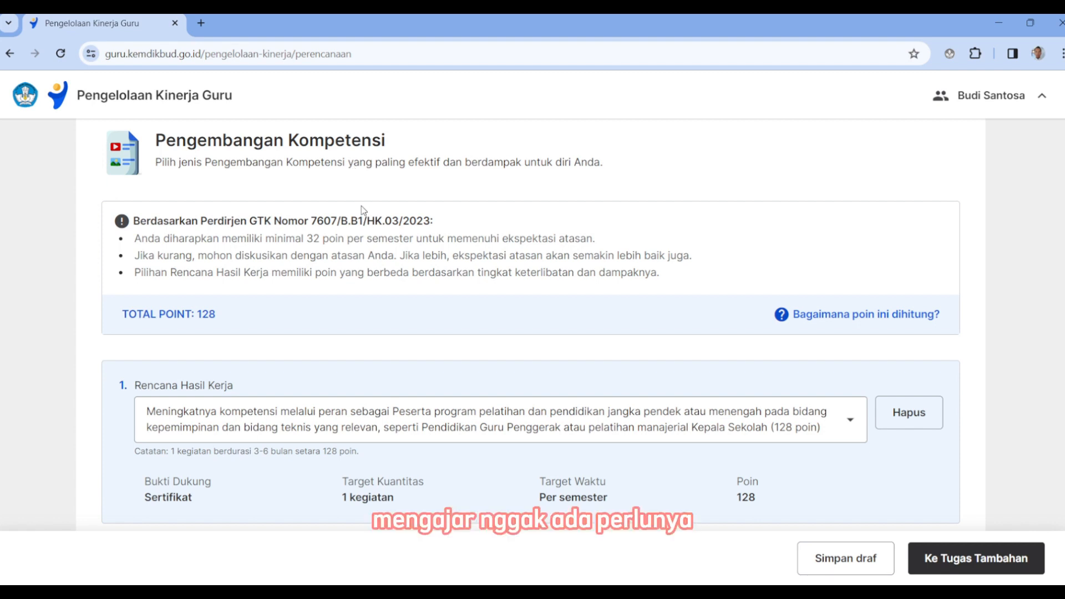
pyautogui.scroll(2, 364, 189)
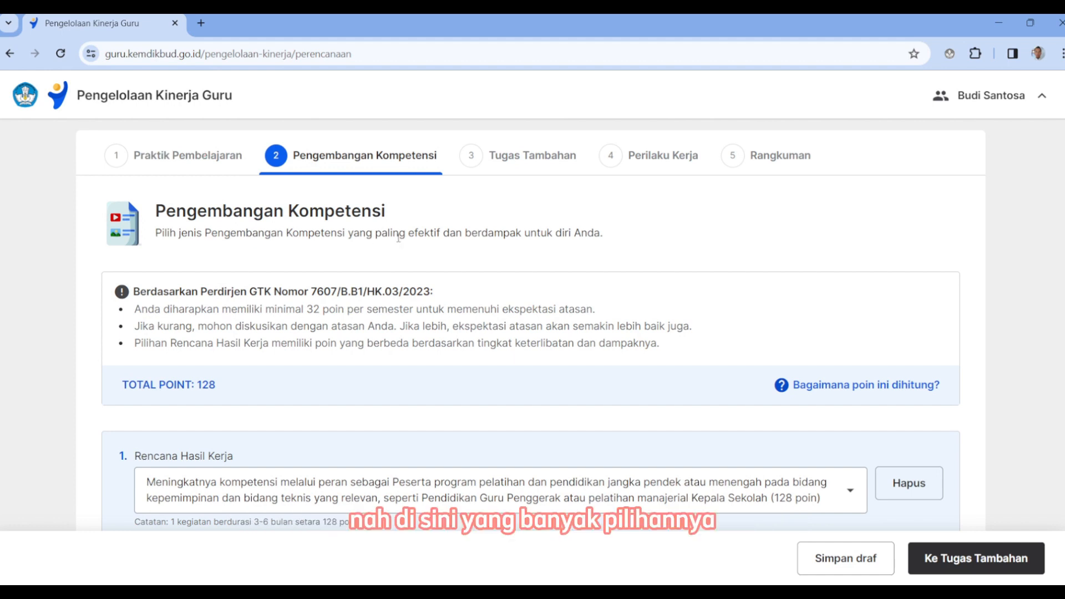
pyautogui.scroll(-2, 398, 237)
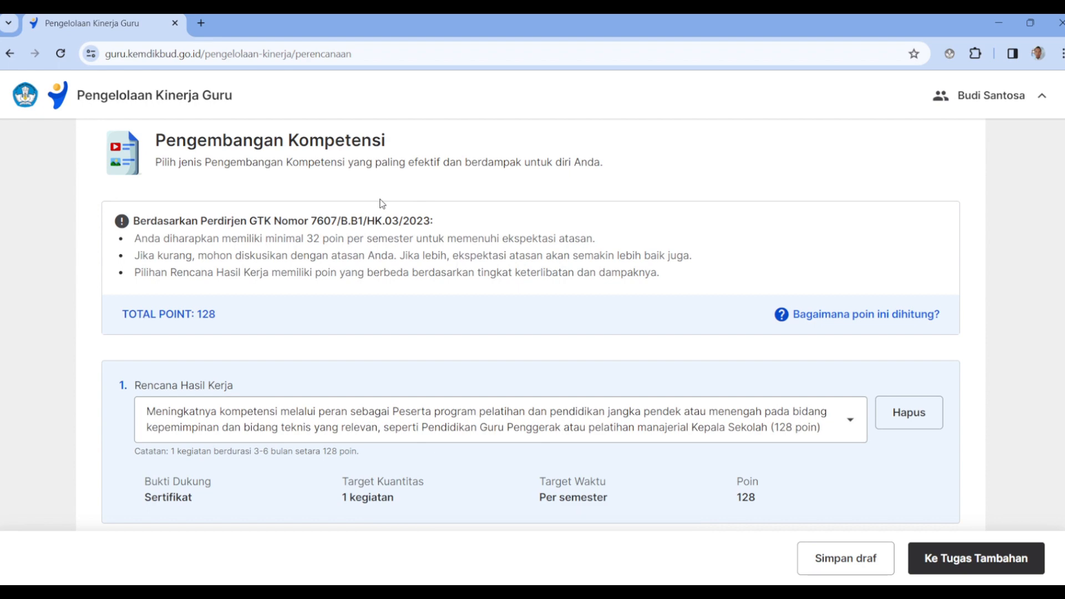
# Set the first Rencana Hasil Kerja to the role "Peserta berbagi praktik baik yang diselenggarakan komunitas belajar (4 poin)".
pyautogui.click(855, 431)
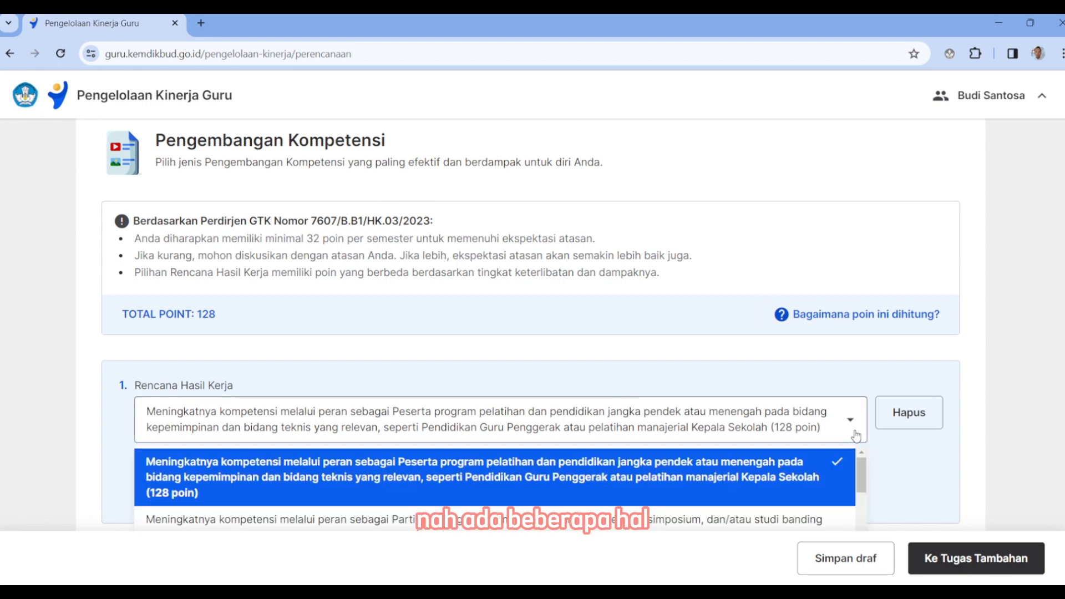
pyautogui.scroll(-2, 856, 436)
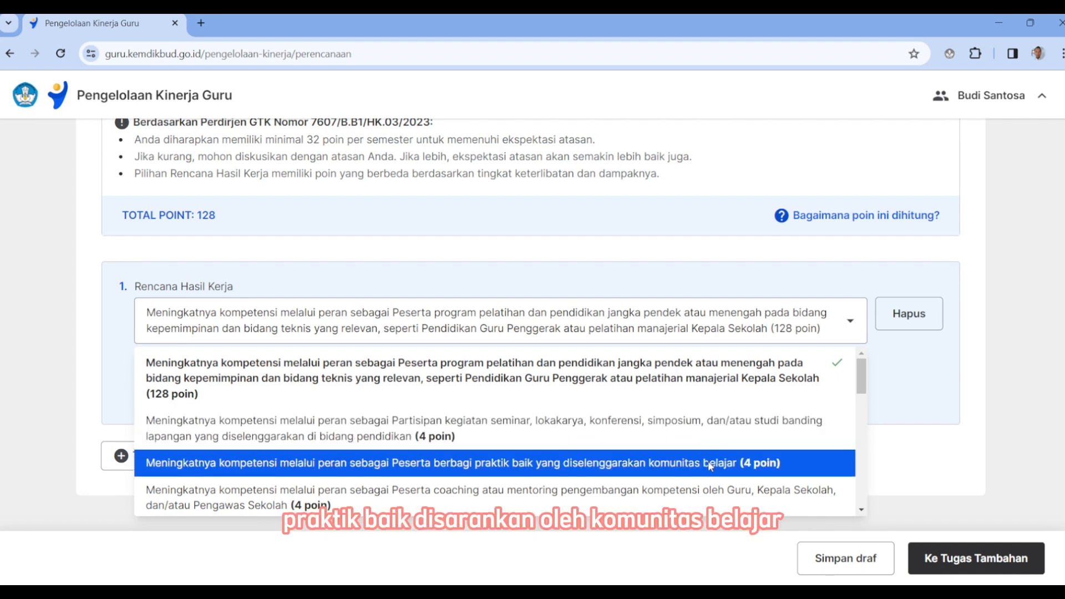
pyautogui.scroll(-2, 708, 461)
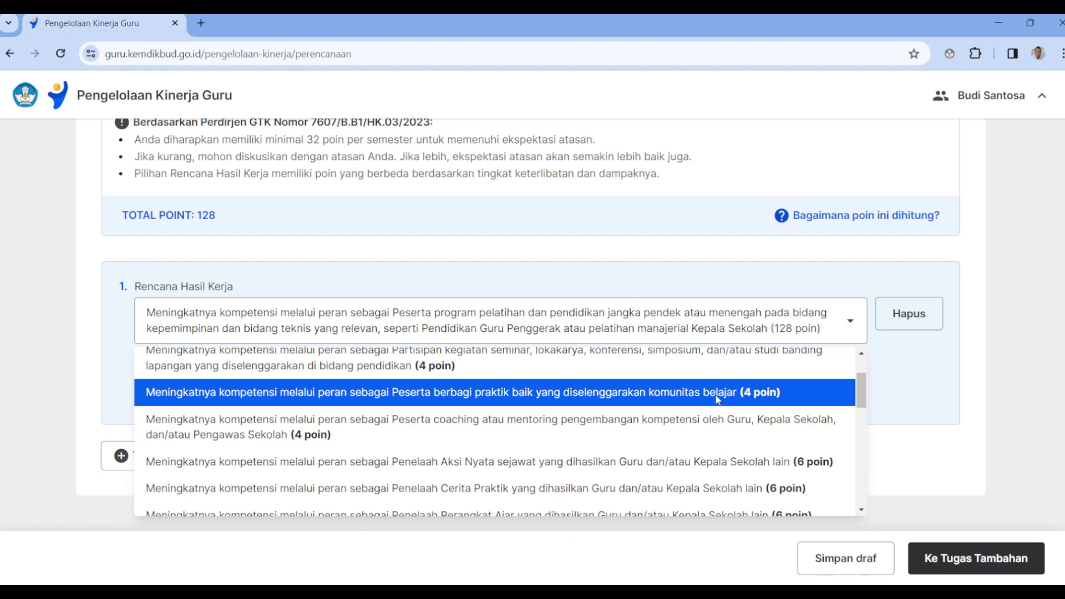
pyautogui.click(717, 396)
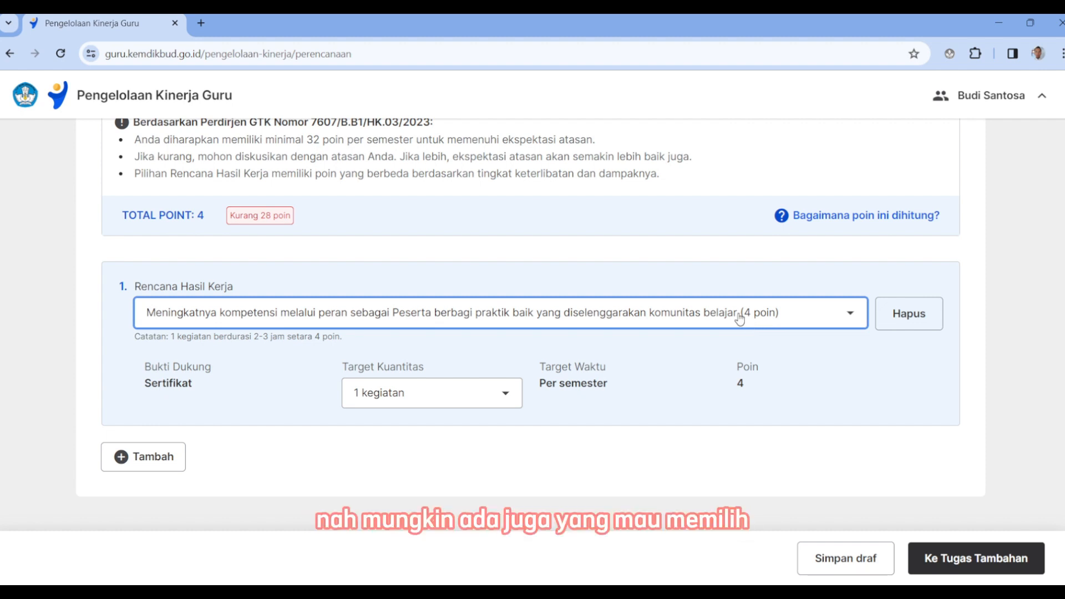
# Examine the available Rencana Hasil Kerja options for the first entry, comparing their roles and point values.
pyautogui.click(739, 319)
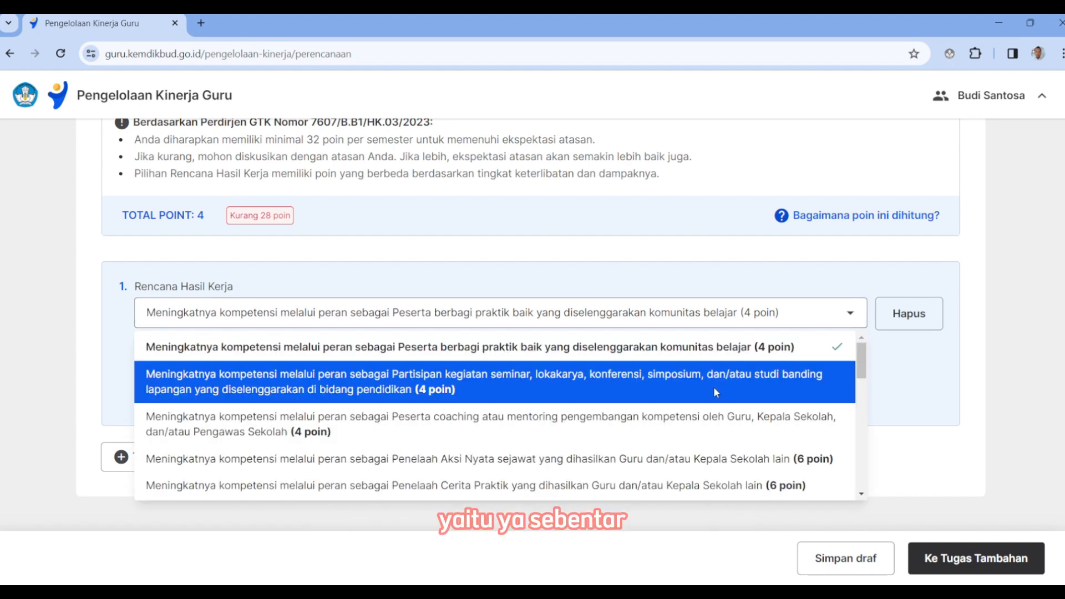
pyautogui.scroll(-2, 715, 389)
pyautogui.scroll(-2, 716, 392)
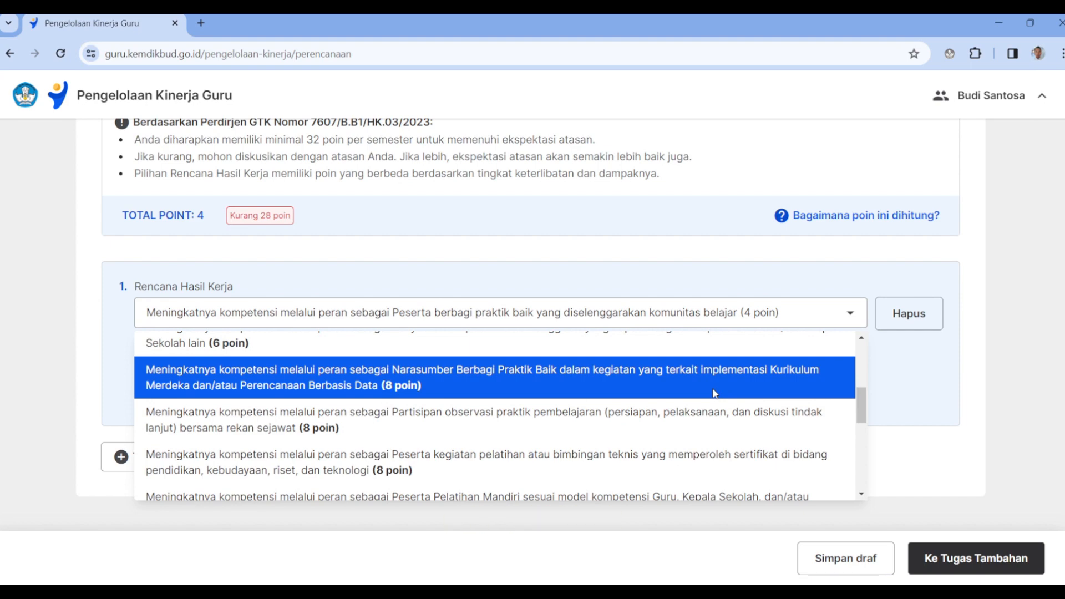
pyautogui.scroll(-1, 714, 412)
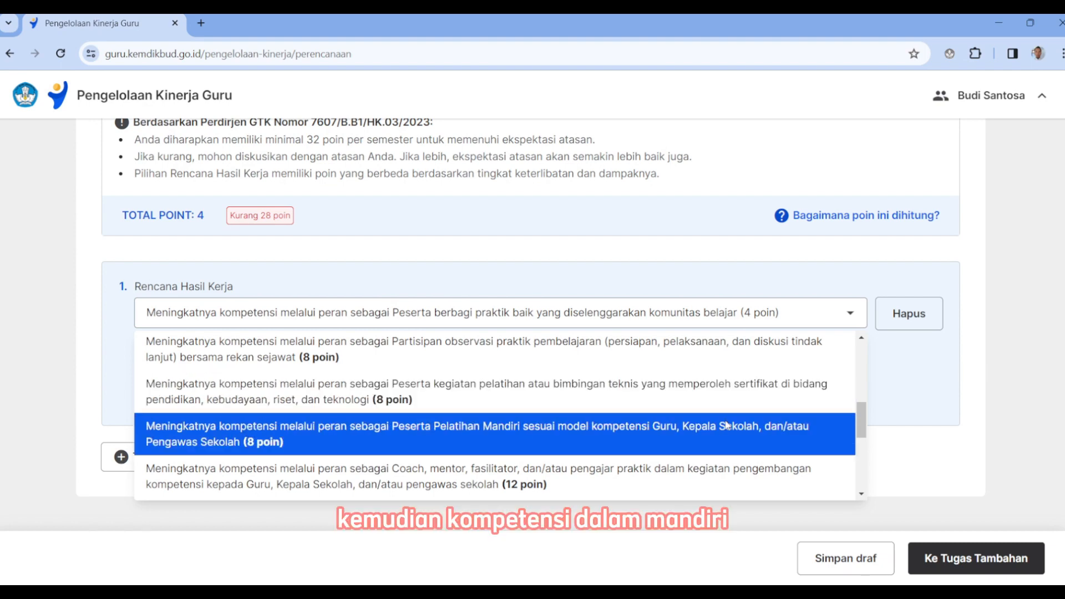
pyautogui.scroll(-1, 726, 426)
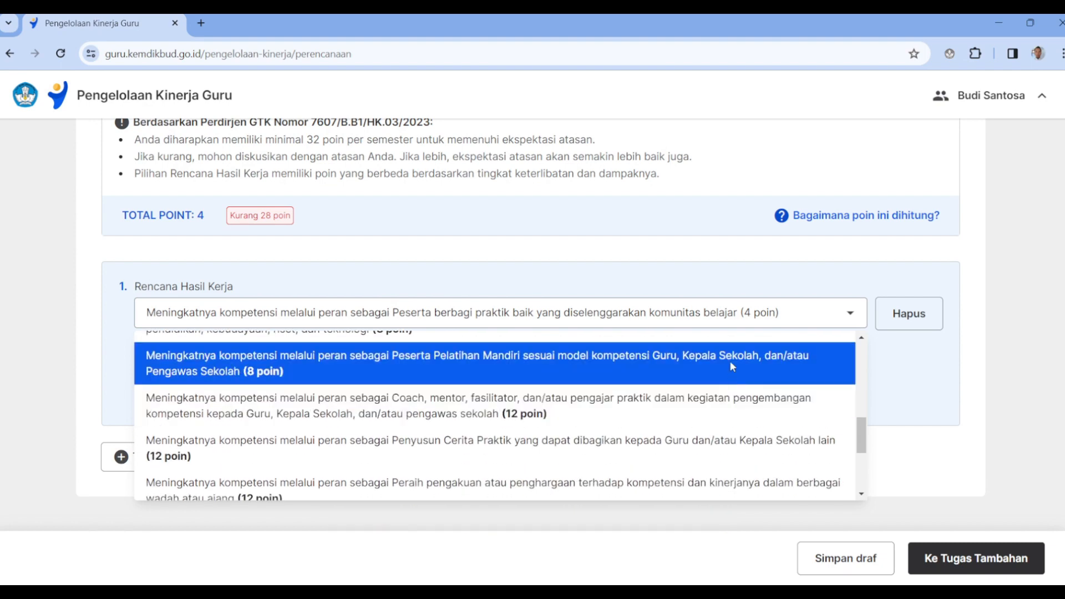
pyautogui.scroll(-1, 730, 360)
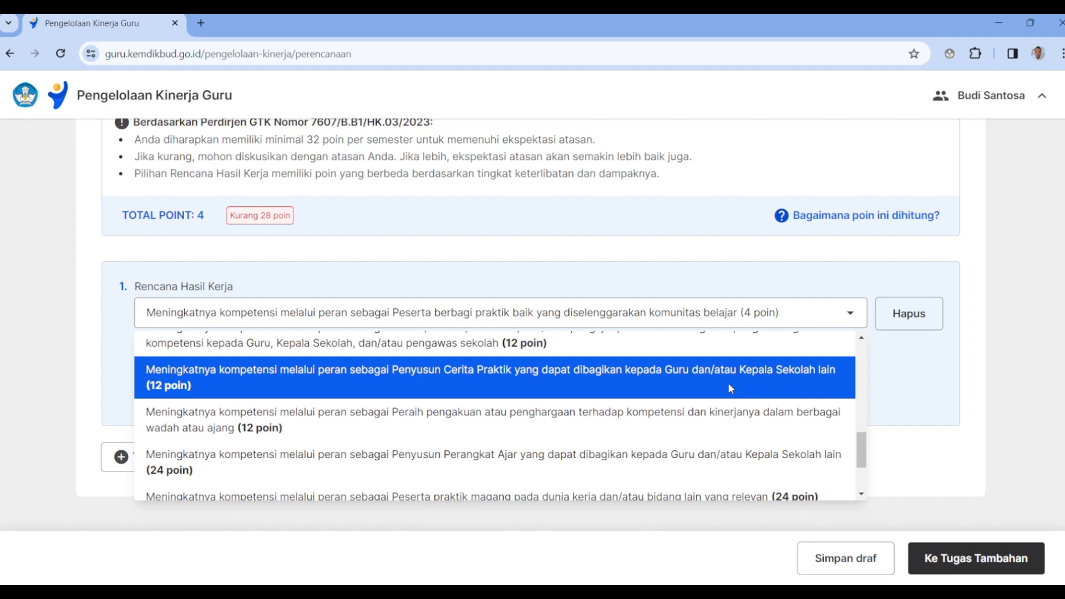
pyautogui.scroll(-1, 729, 385)
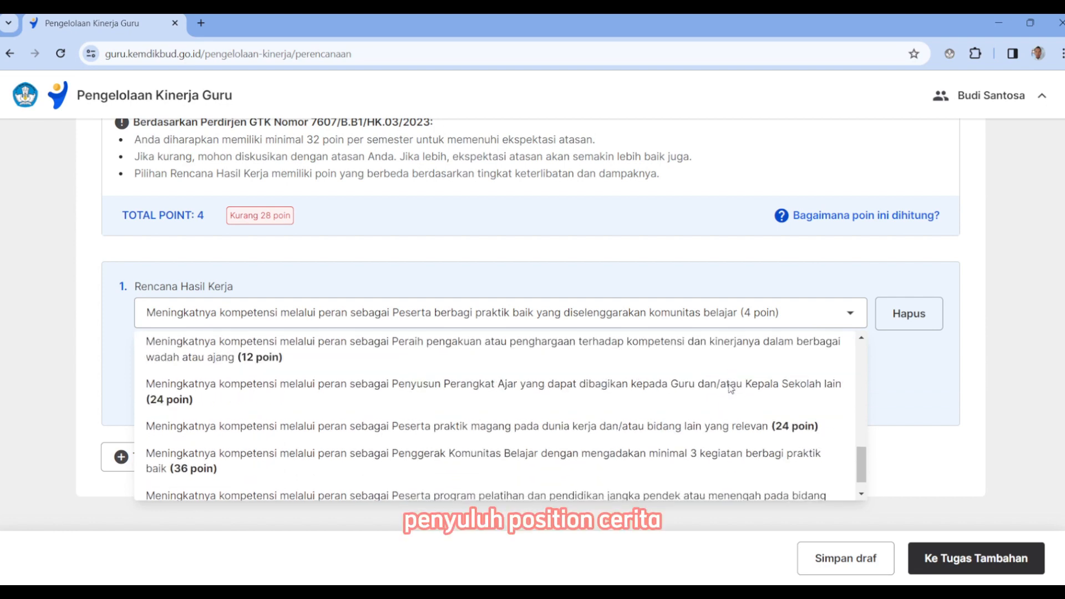
pyautogui.scroll(2, 730, 389)
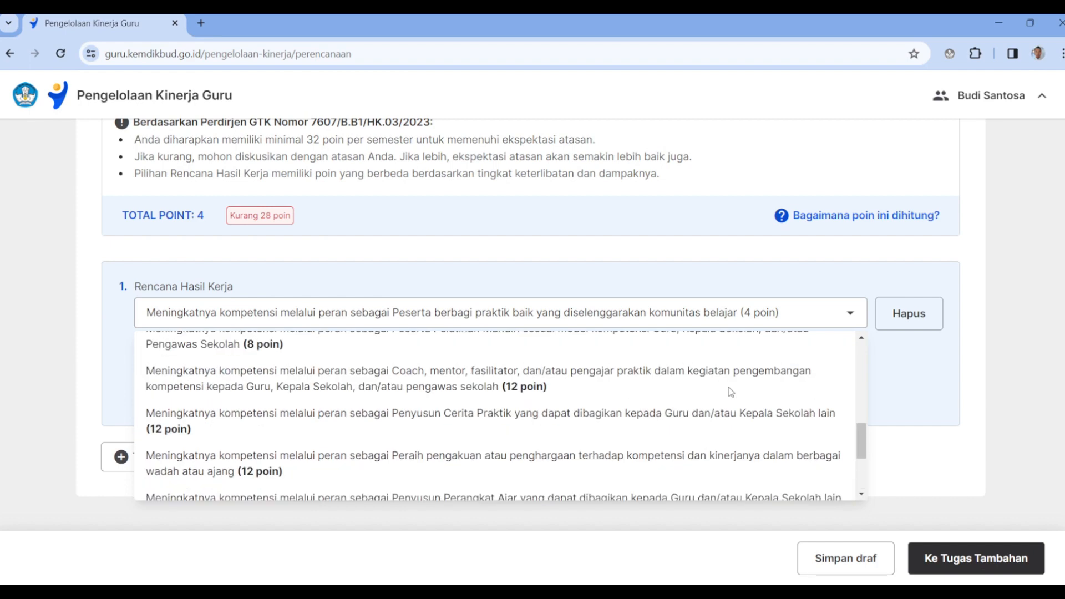
pyautogui.scroll(1, 730, 391)
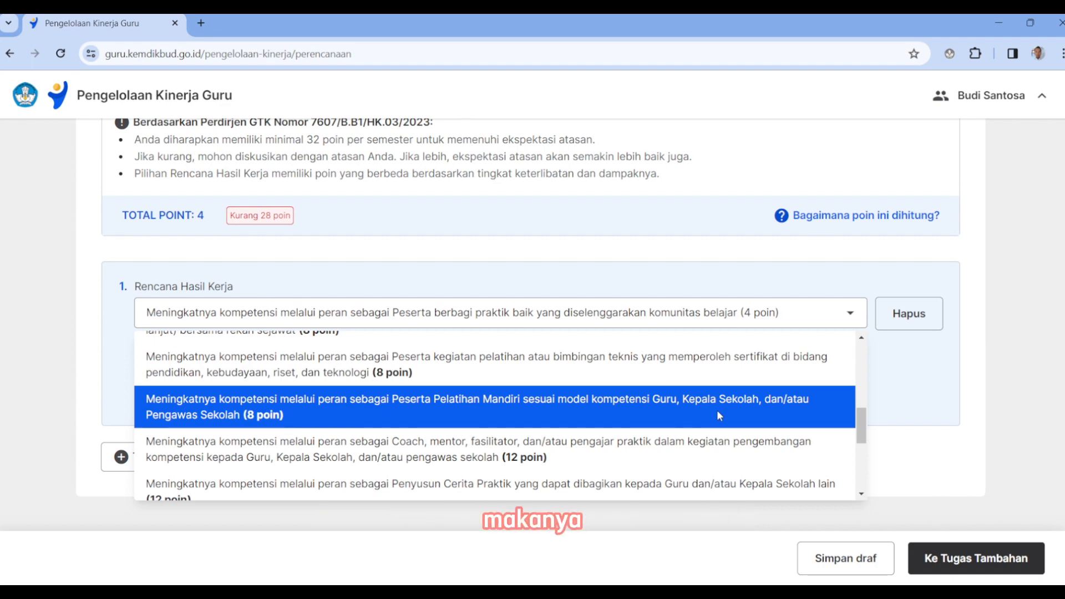
pyautogui.scroll(6, 717, 413)
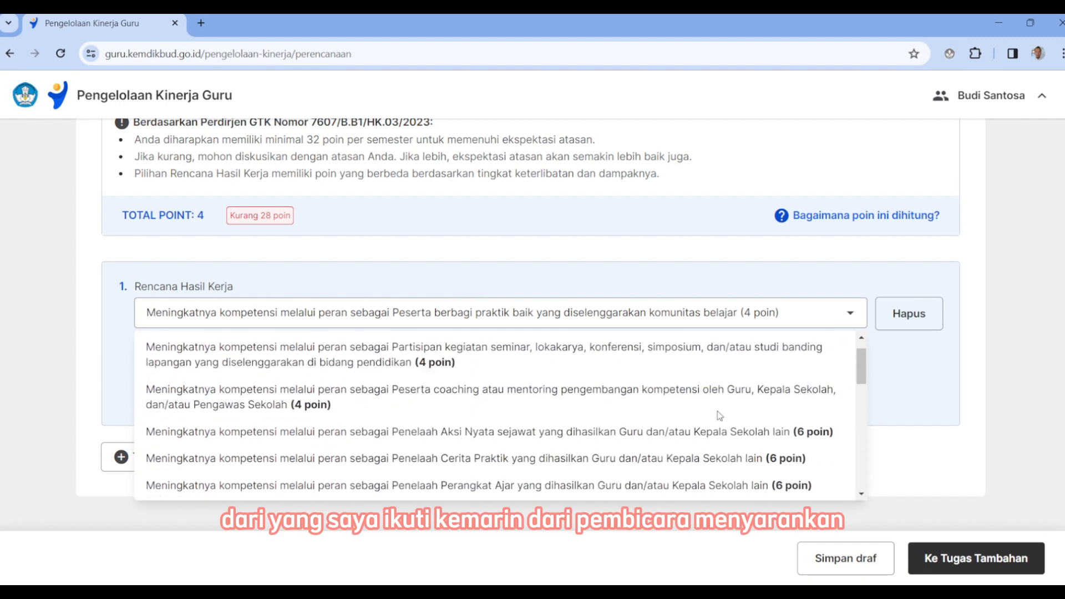
pyautogui.scroll(4, 720, 415)
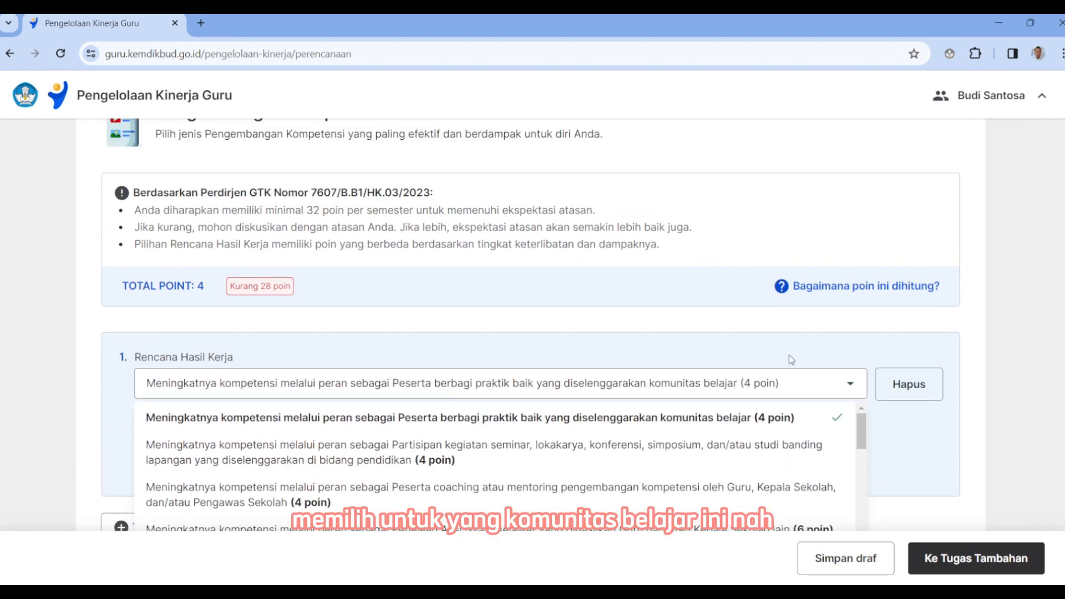
# Set the Target Kuantitas of the first Rencana Hasil Kerja to 8 kegiatan.
pyautogui.click(790, 358)
pyautogui.scroll(-1, 650, 397)
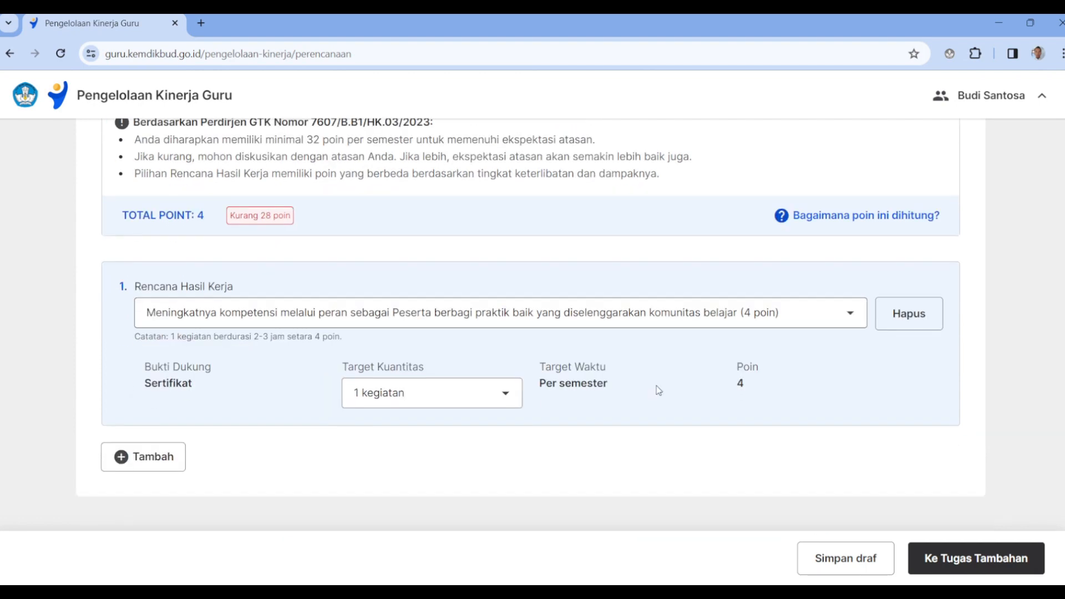
pyautogui.click(515, 398)
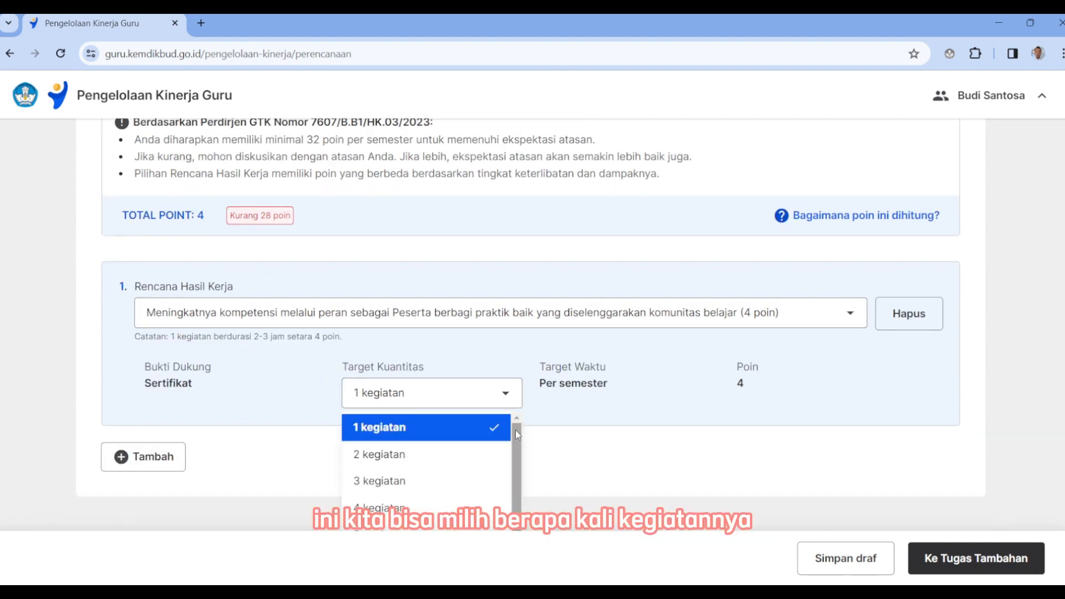
pyautogui.scroll(-1, 515, 430)
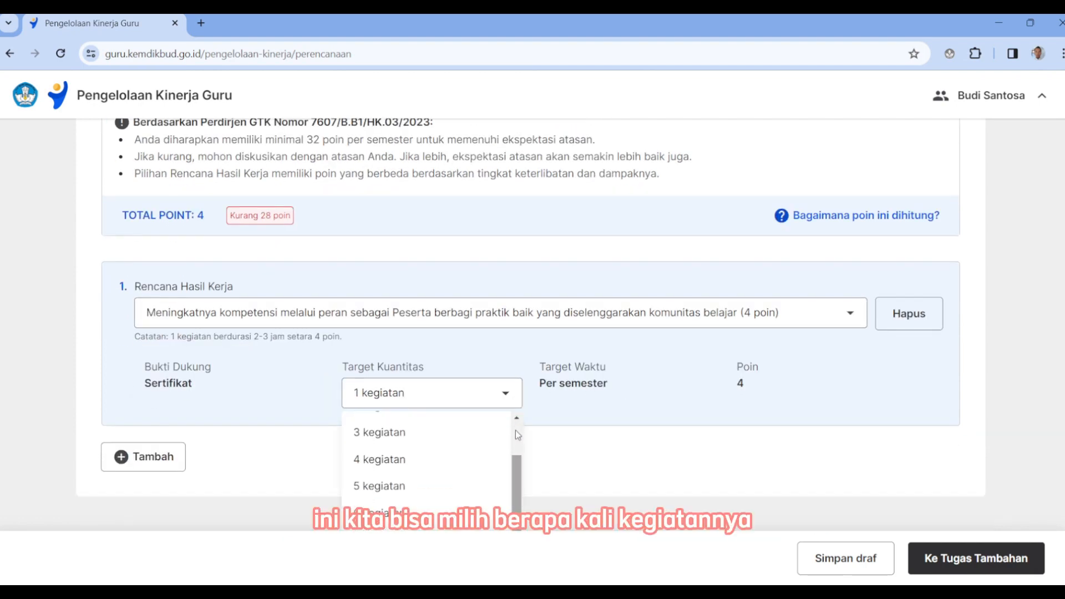
pyautogui.click(437, 528)
pyautogui.click(508, 402)
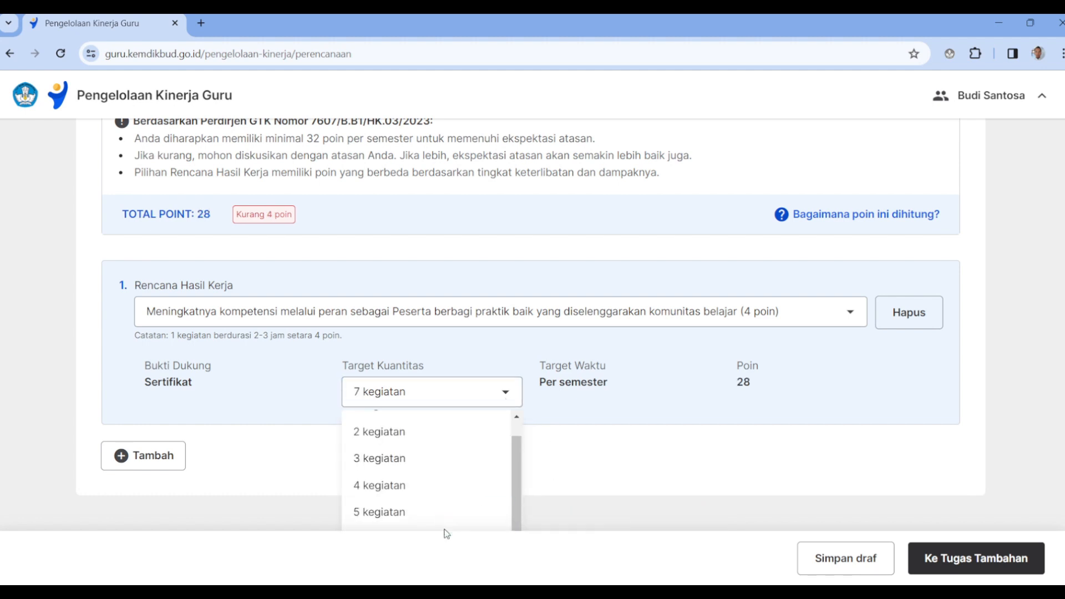
pyautogui.click(616, 471)
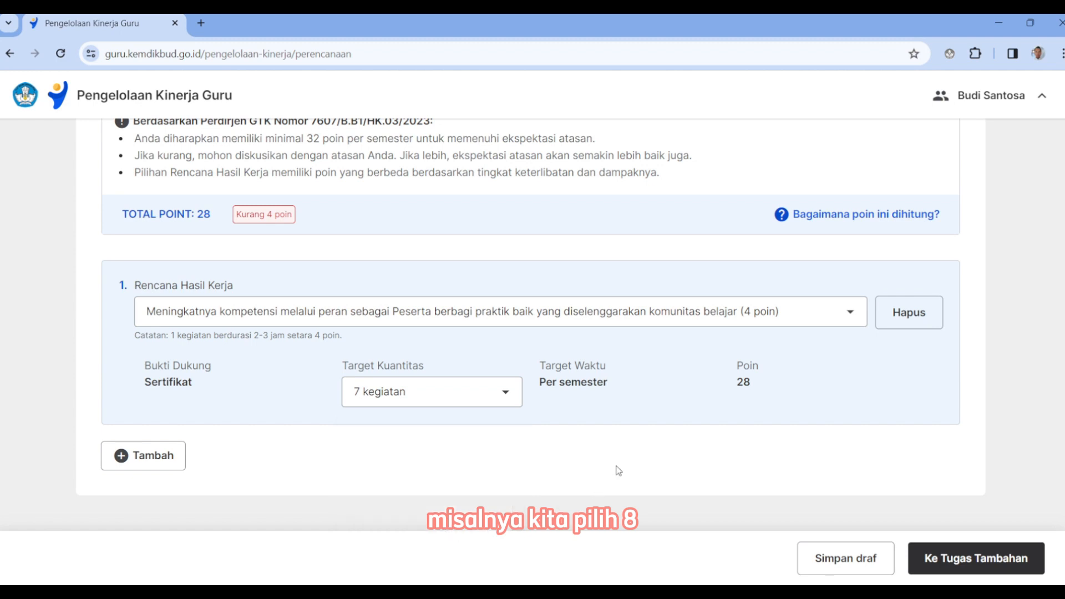
pyautogui.click(487, 395)
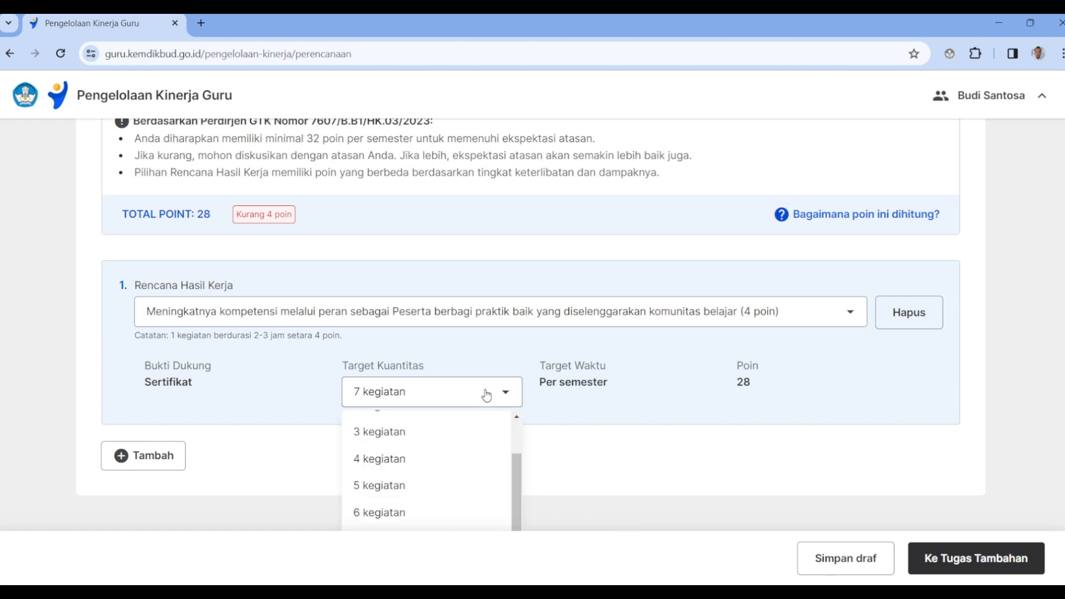
pyautogui.press('Return')
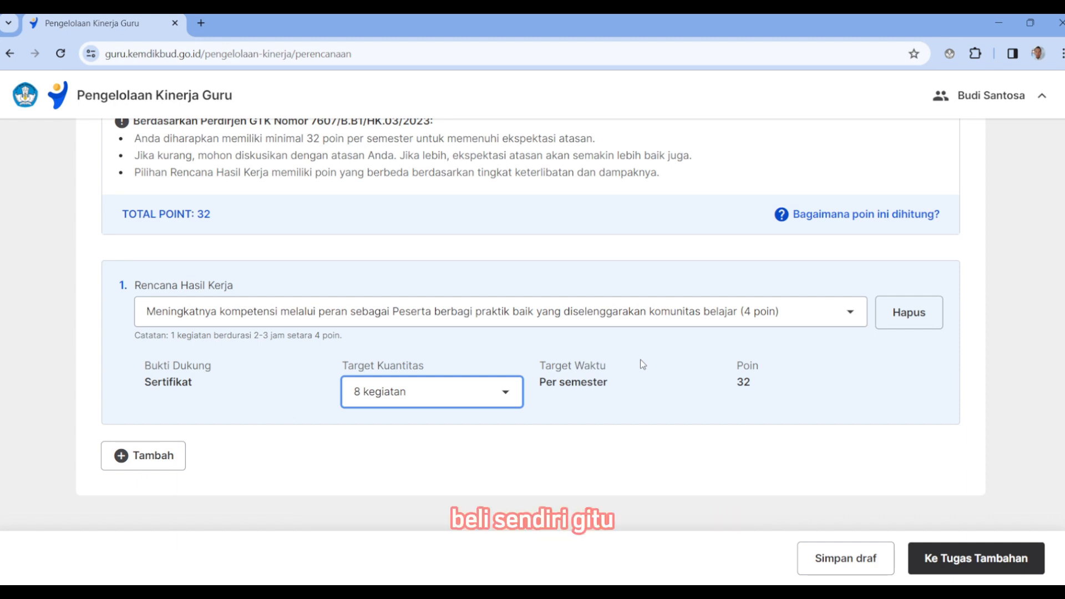
# Check the Pengembangan Kompetensi entry and point total, and proceed to the Tugas Tambahan stage.
pyautogui.scroll(3, 643, 383)
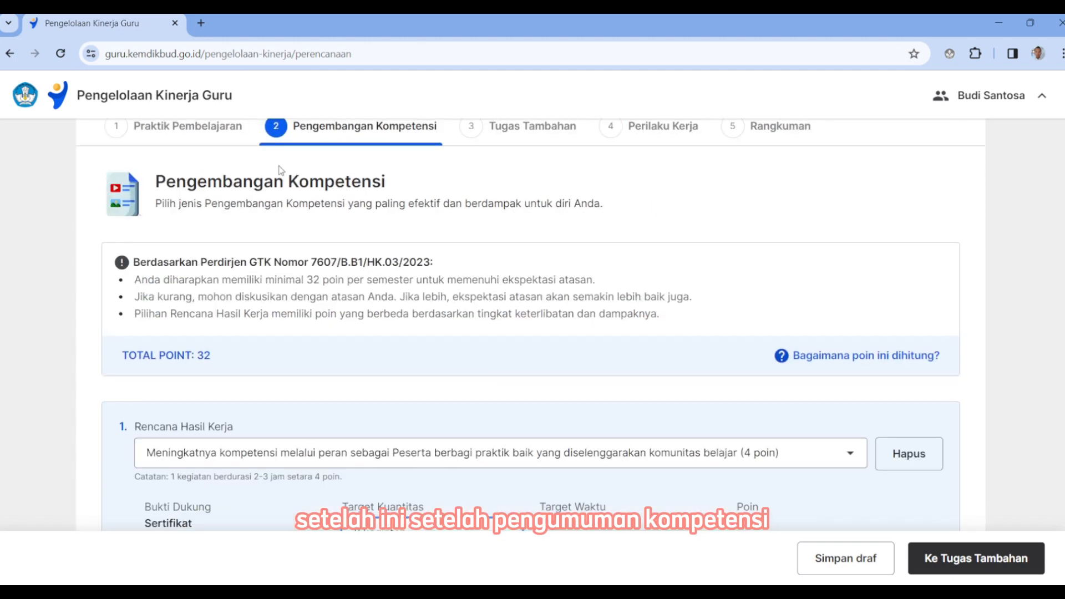
pyautogui.scroll(-3, 555, 360)
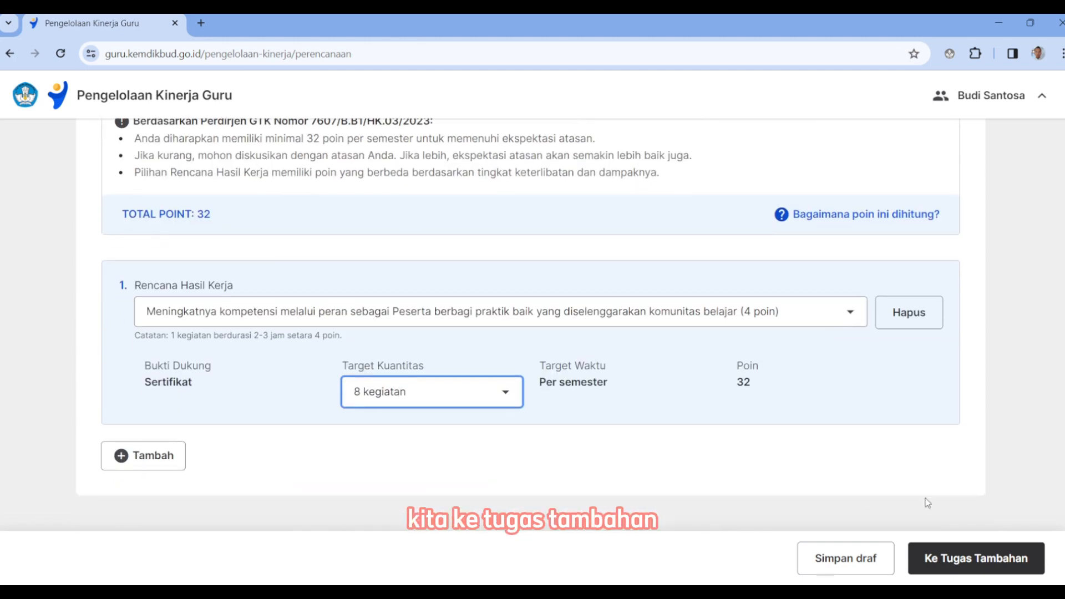
pyautogui.click(951, 554)
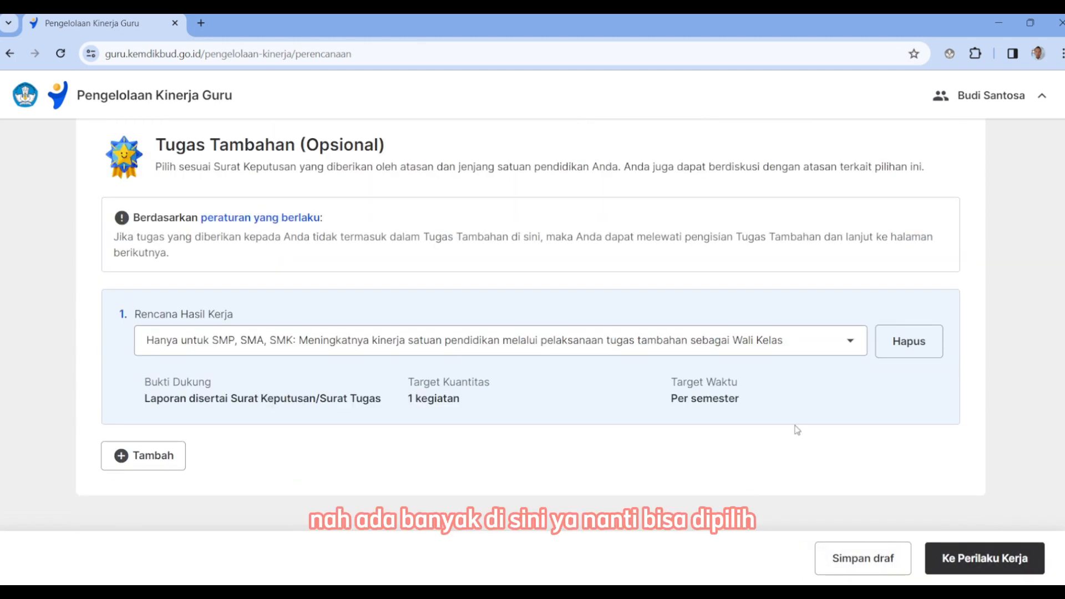
# Examine the additional-duty roles available for the first Rencana Hasil Kerja, keeping the Wali Kelas choice.
pyautogui.click(850, 341)
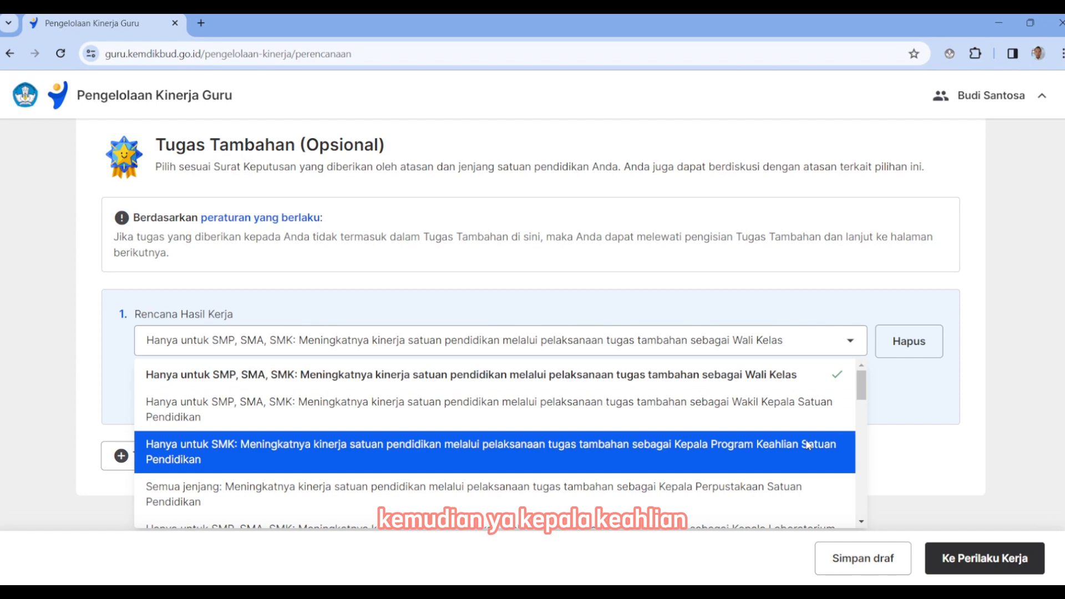
pyautogui.scroll(-1, 807, 444)
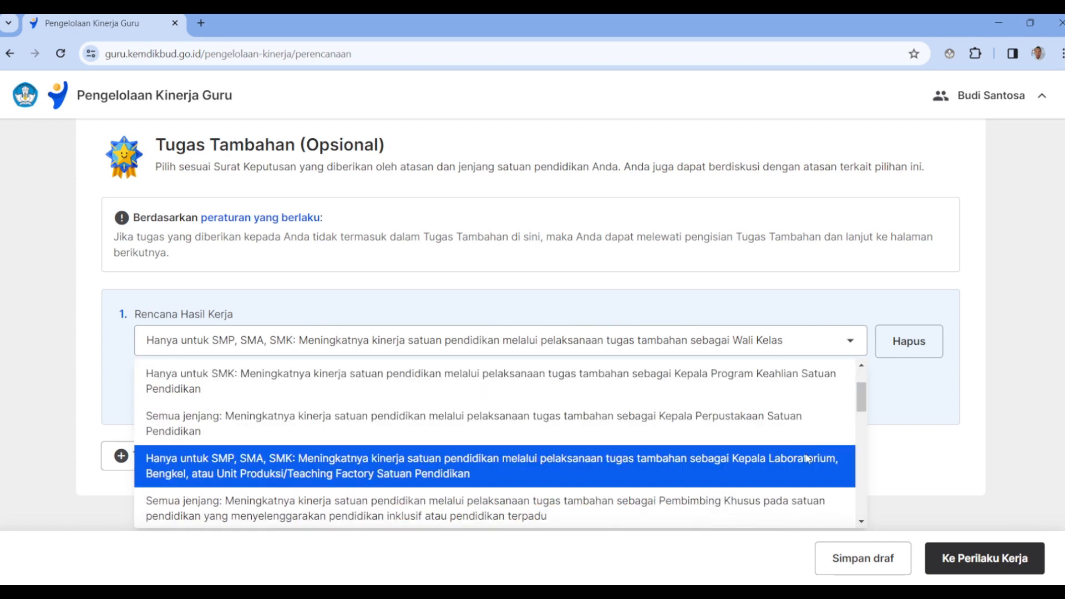
pyautogui.scroll(-1, 807, 458)
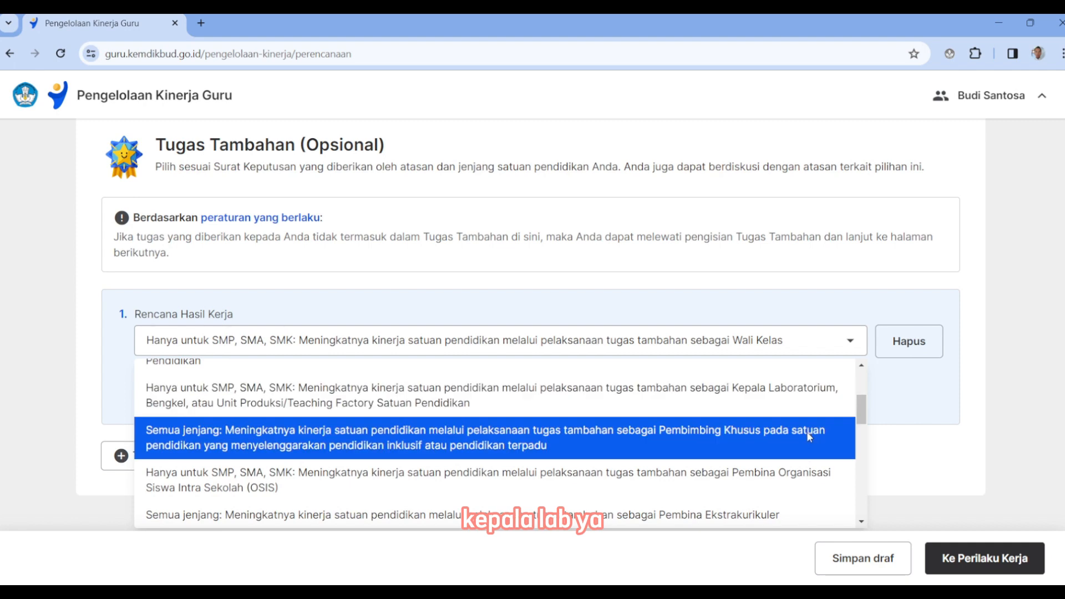
pyautogui.scroll(-1, 808, 434)
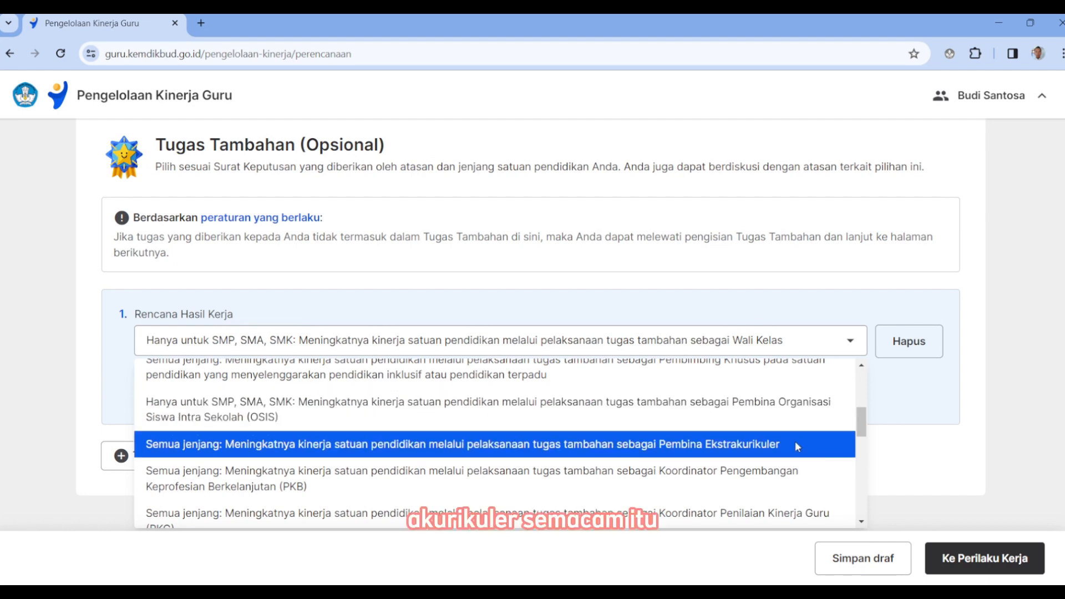
pyautogui.scroll(5, 794, 441)
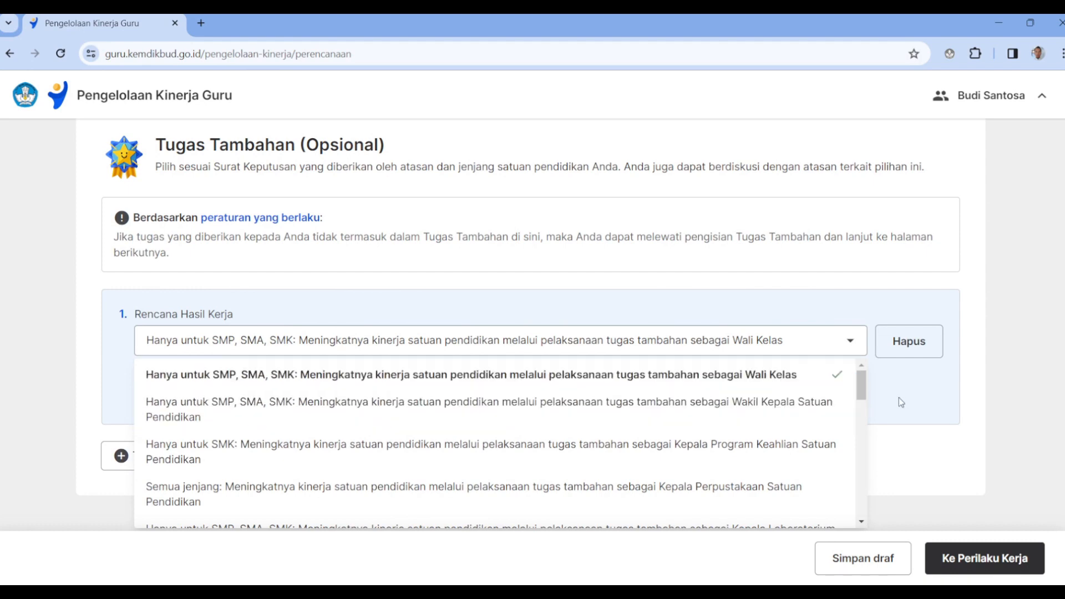
pyautogui.click(896, 464)
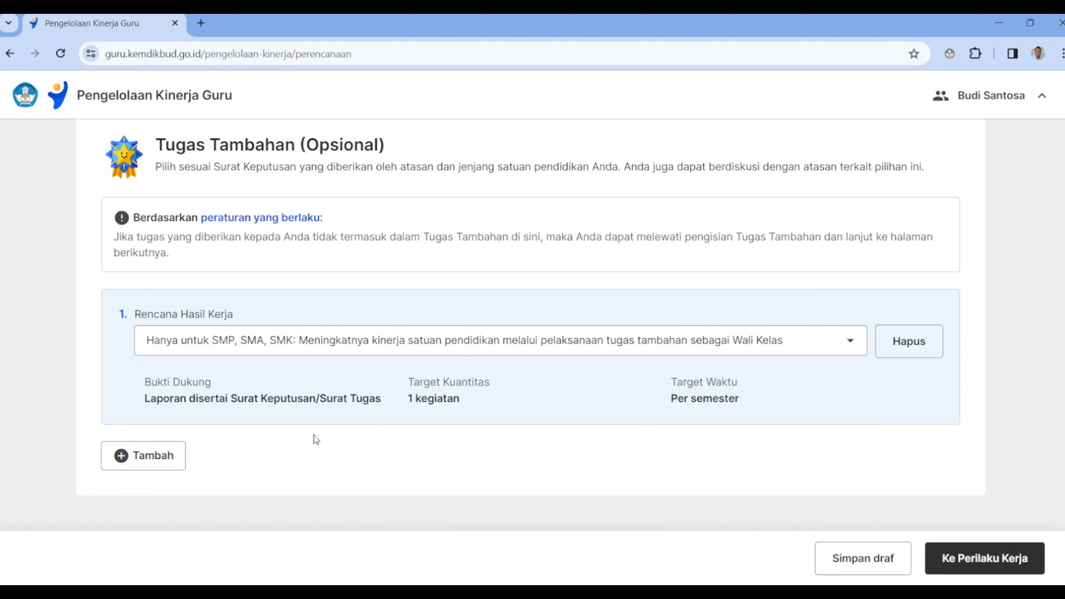
# Add a second Rencana Hasil Kerja for the additional duty "Pembina Organisasi Siswa Intra Sekolah (OSIS)".
pyautogui.click(124, 465)
pyautogui.scroll(-3, 787, 444)
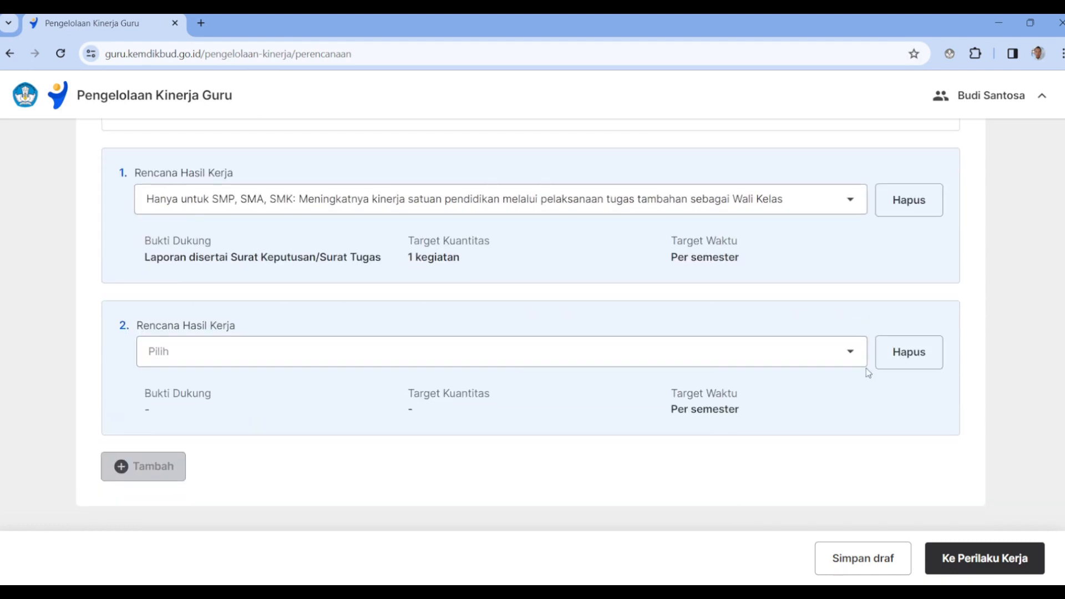
pyautogui.click(849, 350)
pyautogui.scroll(-3, 770, 412)
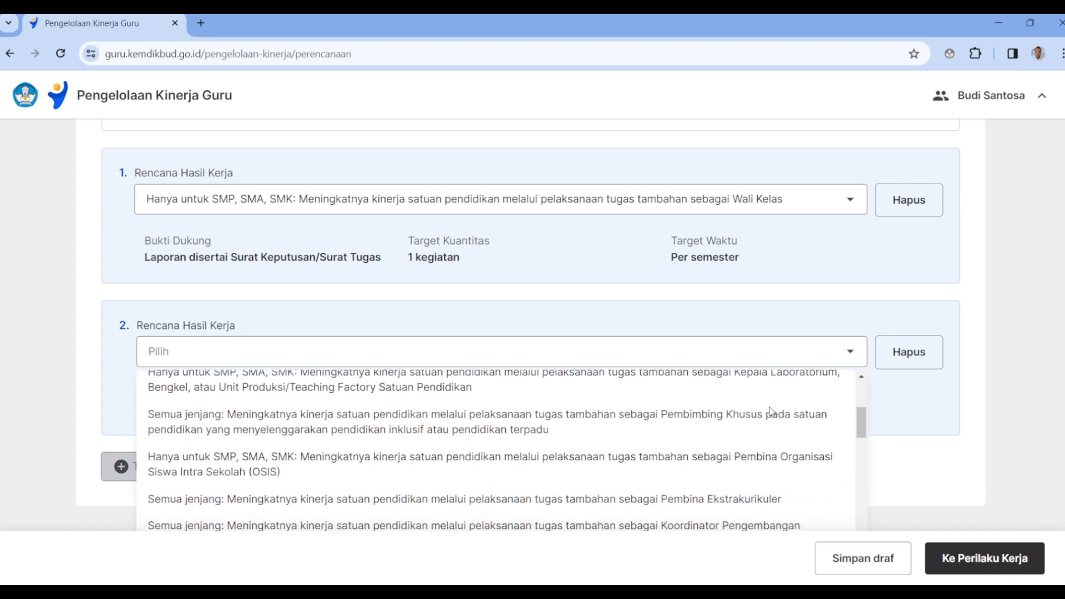
pyautogui.click(752, 458)
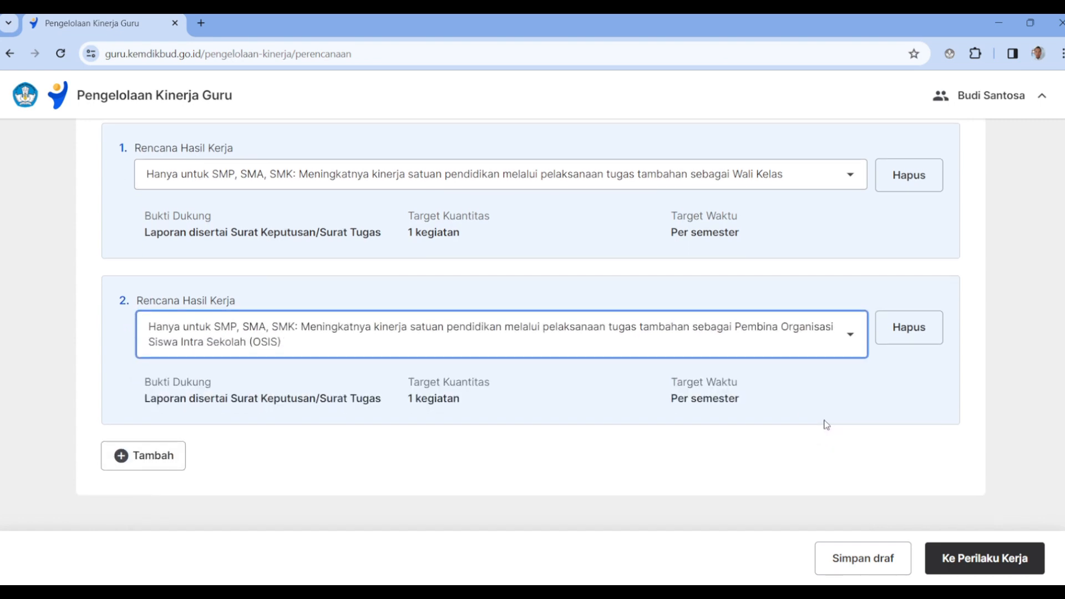
# Review the supporting evidence and targets of both Tugas Tambahan entries, and proceed to the Perilaku Kerja stage.
pyautogui.scroll(2, 826, 424)
pyautogui.scroll(-1, 828, 438)
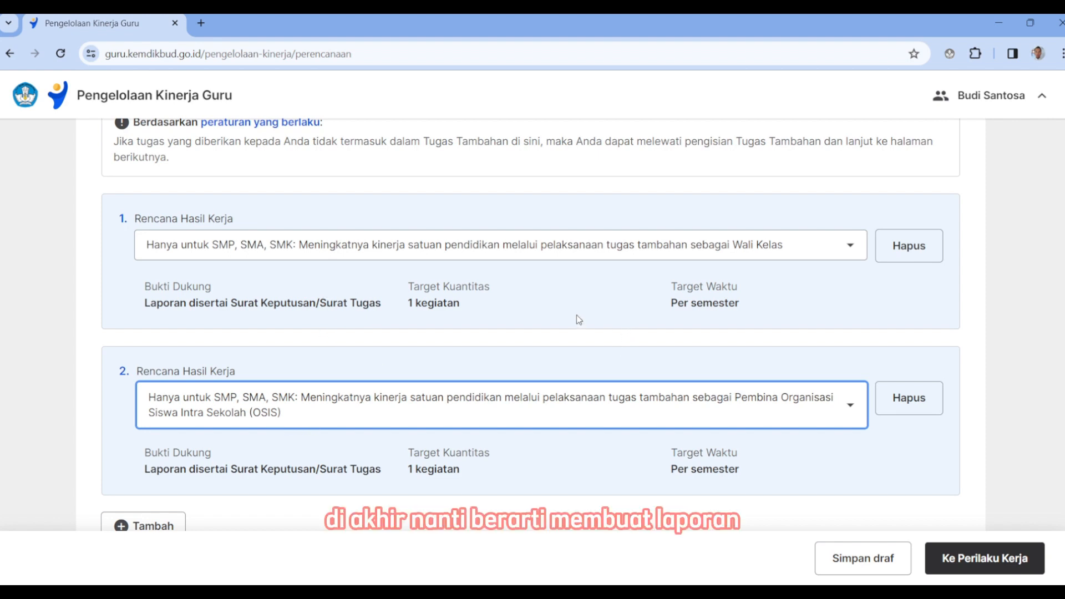
pyautogui.scroll(-1, 577, 315)
pyautogui.scroll(5, 577, 319)
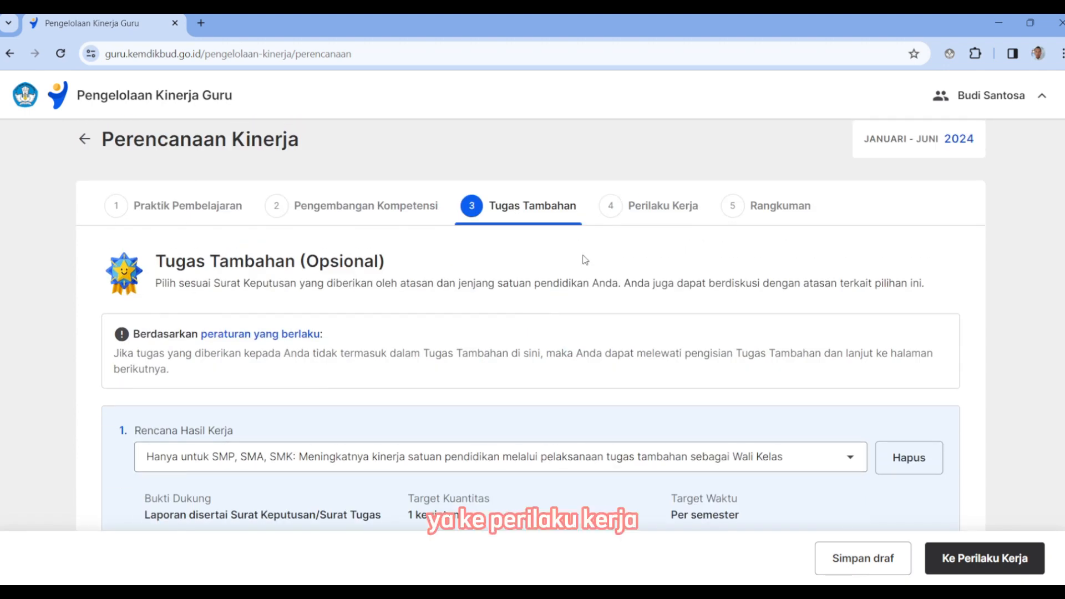
pyautogui.click(978, 559)
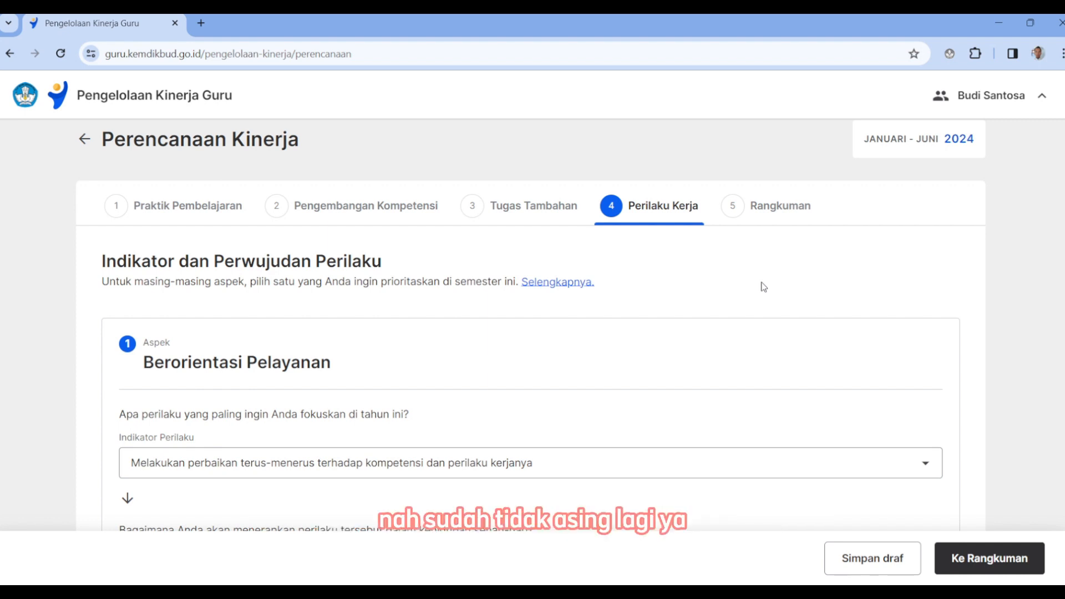
# Examine the Indikator Perilaku options for the Berorientasi Pelayanan aspect without changing the selection.
pyautogui.scroll(-1, 720, 295)
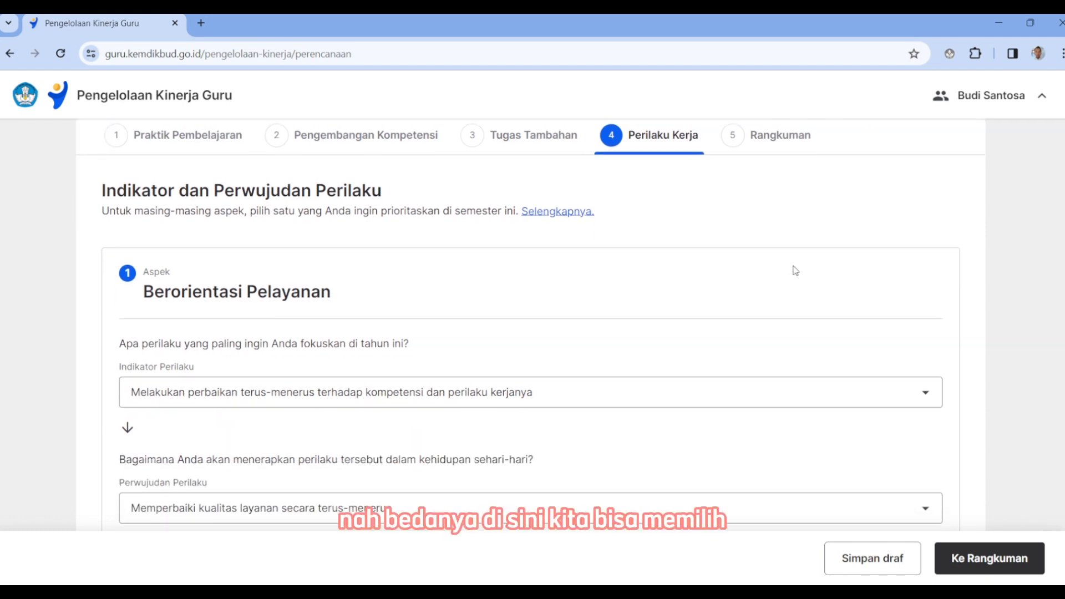
pyautogui.scroll(-1, 793, 268)
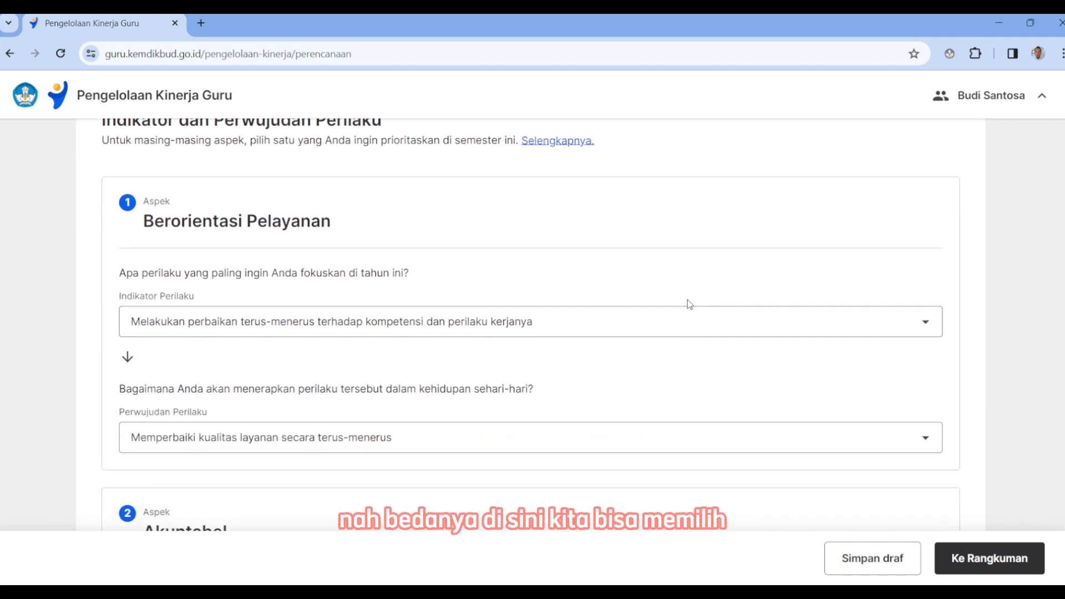
pyautogui.scroll(-1, 661, 307)
pyautogui.click(631, 255)
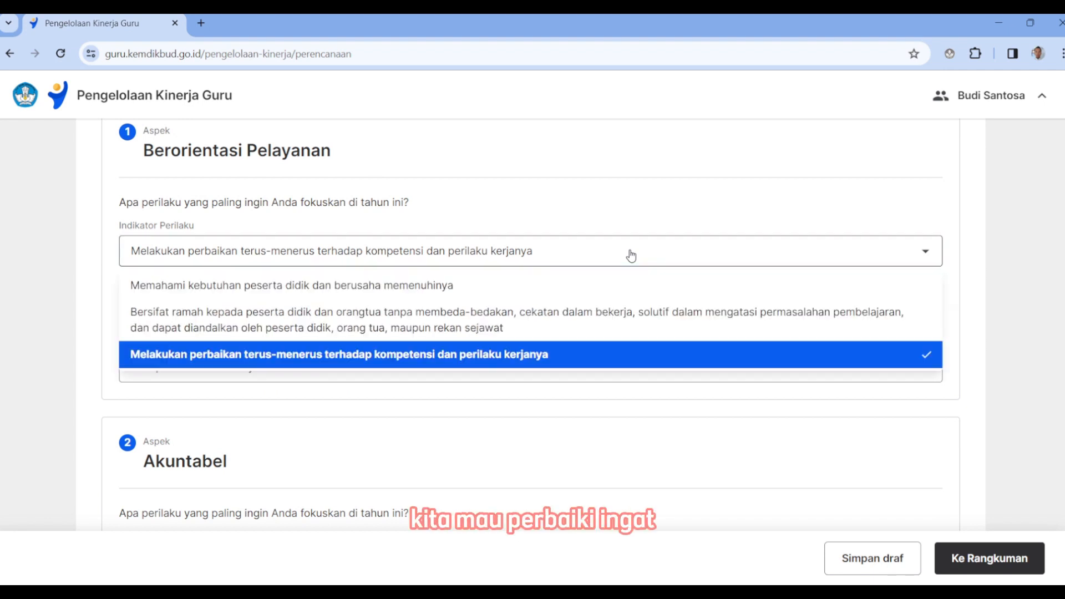
pyautogui.click(459, 138)
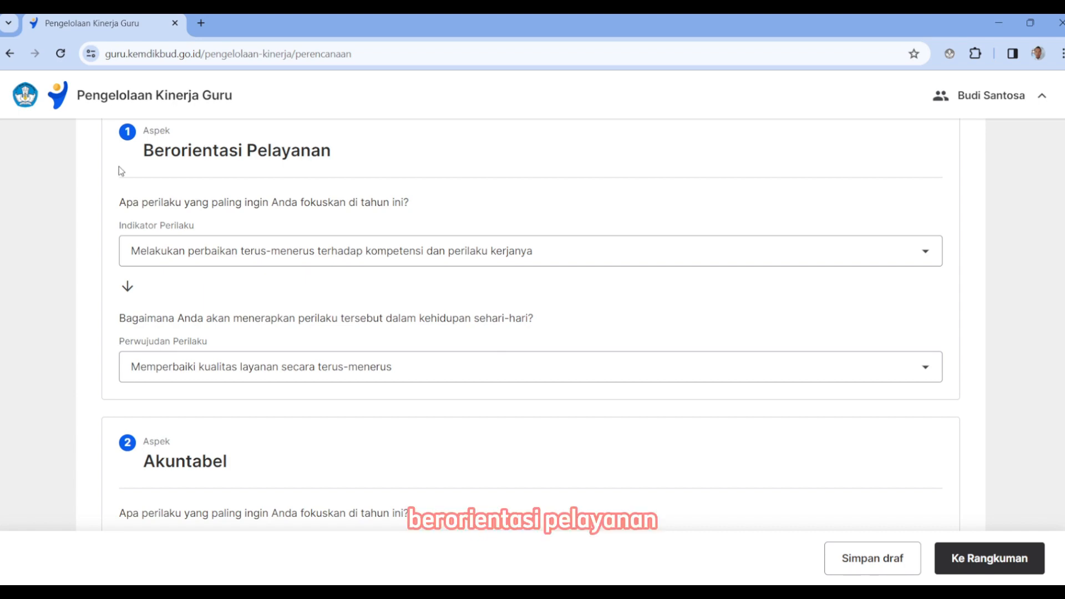
# Review the chosen Indikator Perilaku and Perwujudan Perilaku for all the behaviour aspects down to Kolaboratif.
pyautogui.scroll(-9, 245, 274)
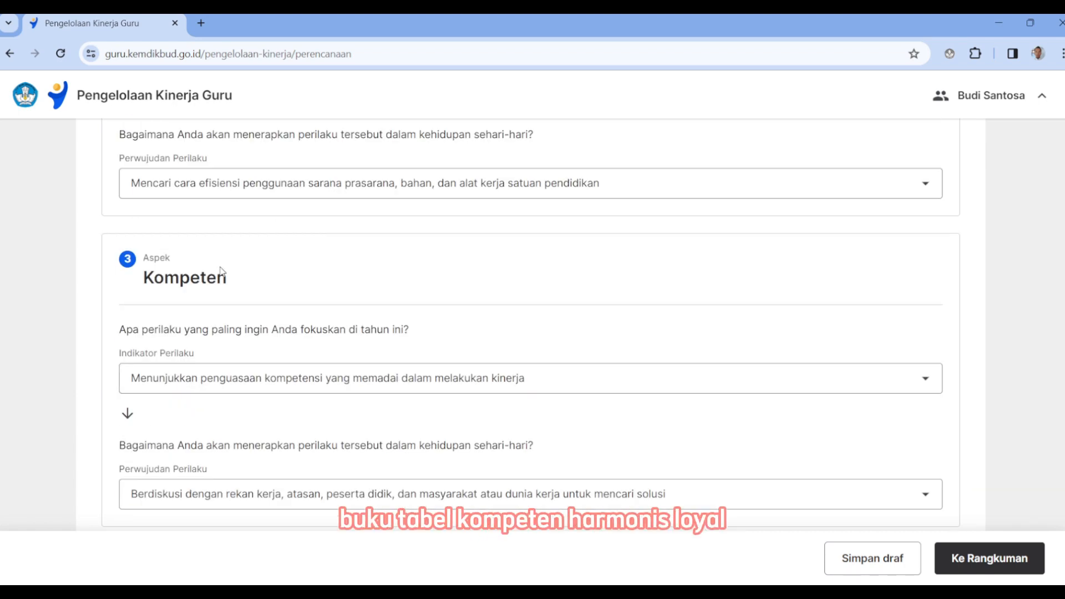
pyautogui.scroll(-15, 221, 272)
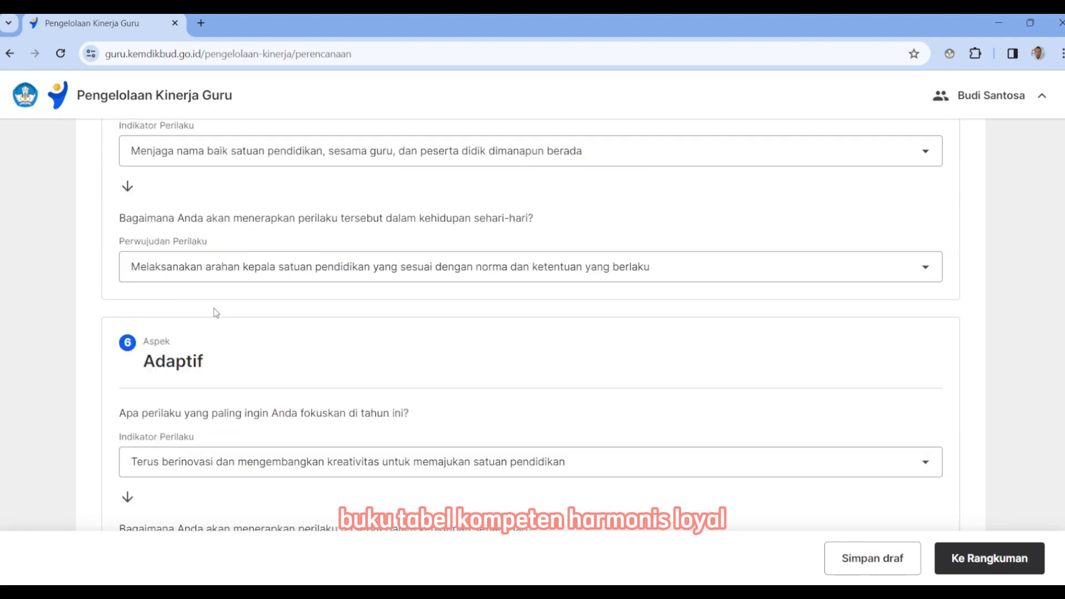
pyautogui.scroll(-8, 217, 313)
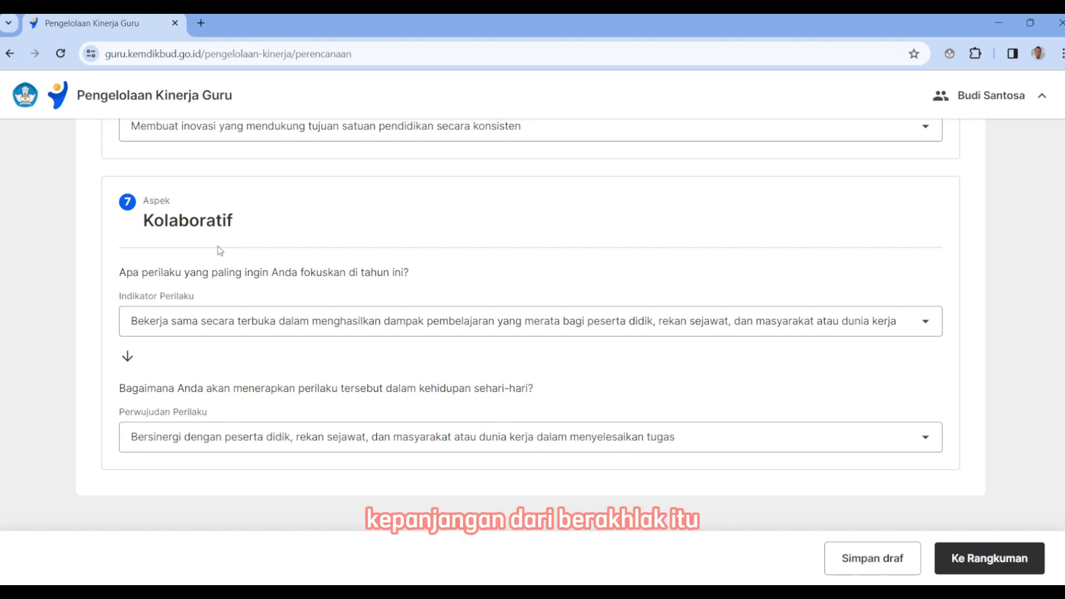
pyautogui.scroll(10, 618, 325)
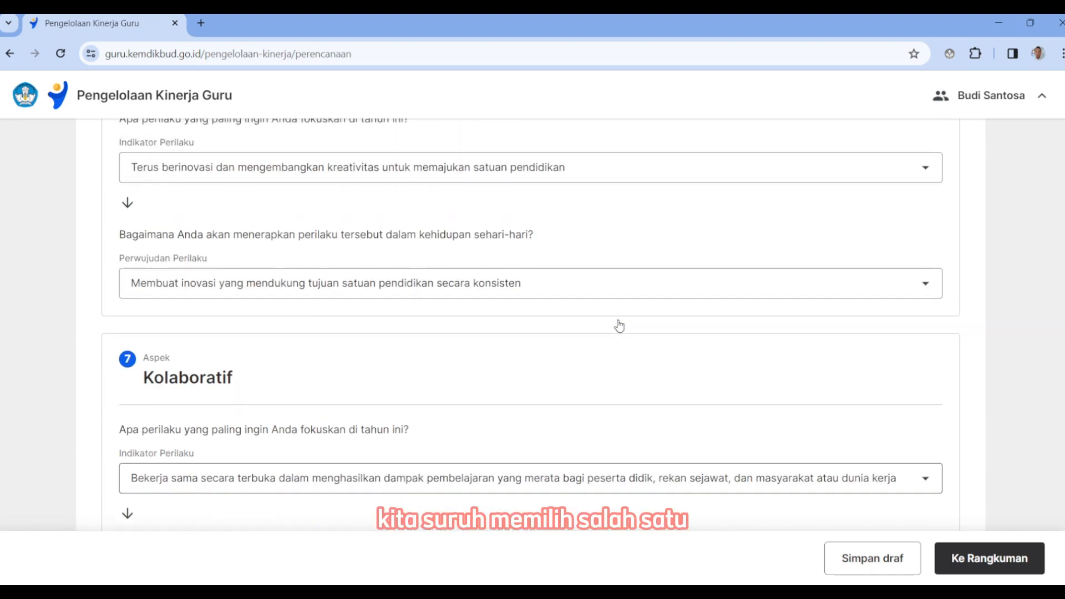
pyautogui.scroll(15, 619, 326)
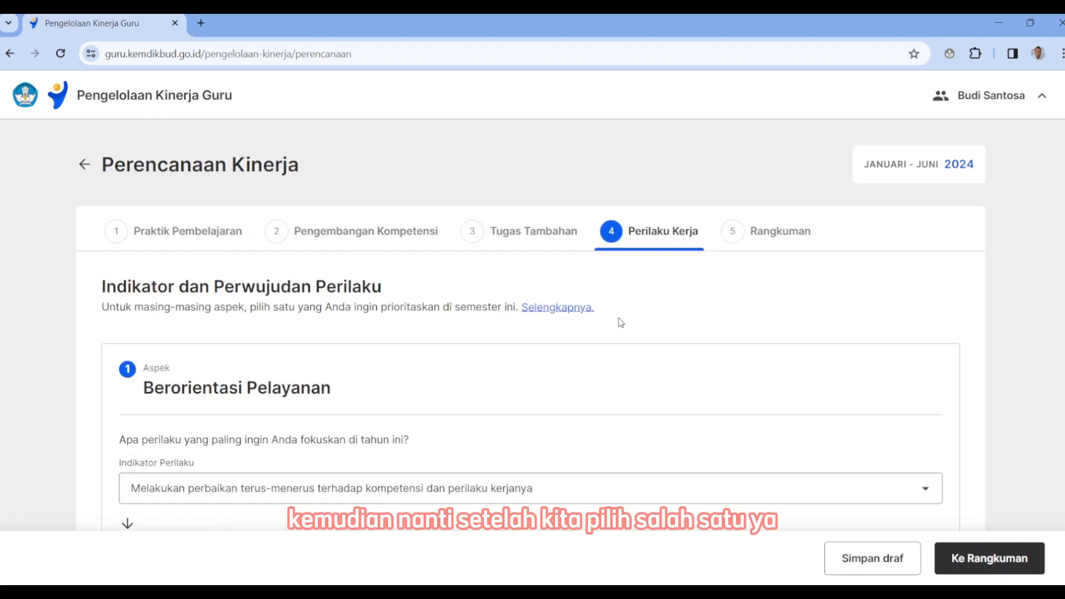
pyautogui.scroll(-20, 643, 333)
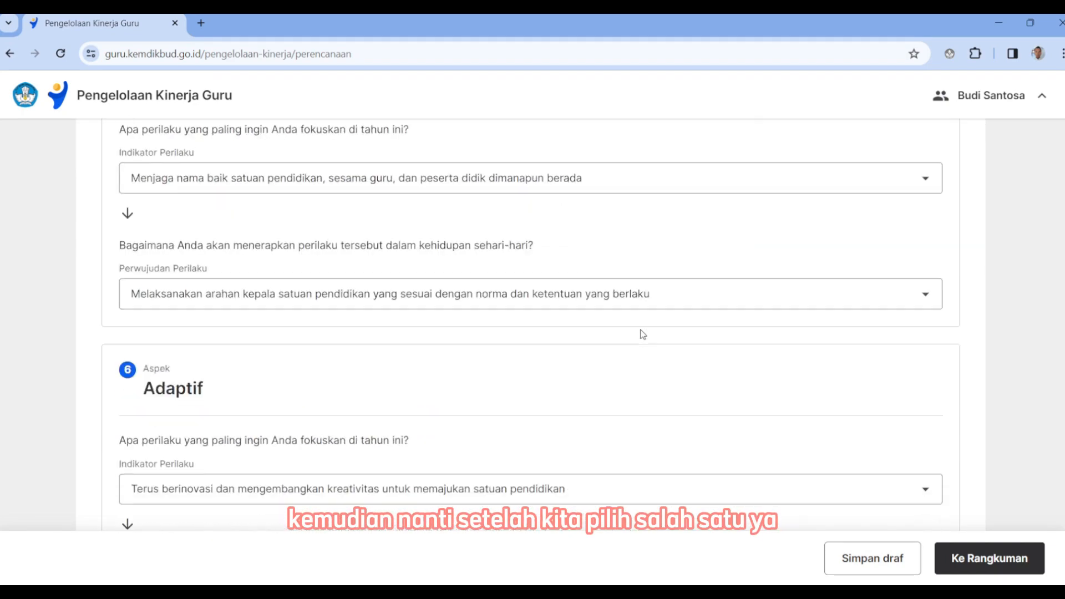
pyautogui.scroll(-3, 642, 333)
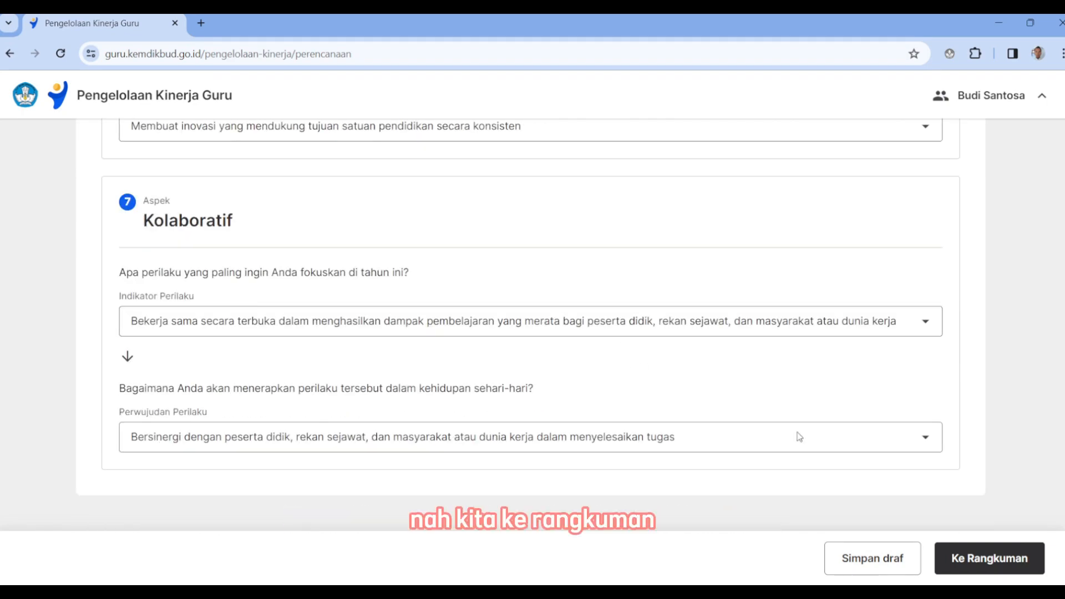
# Proceed to the Rangkuman stage and review the planned Hasil Kerja targets and the Perilaku Kerja table.
pyautogui.click(1011, 558)
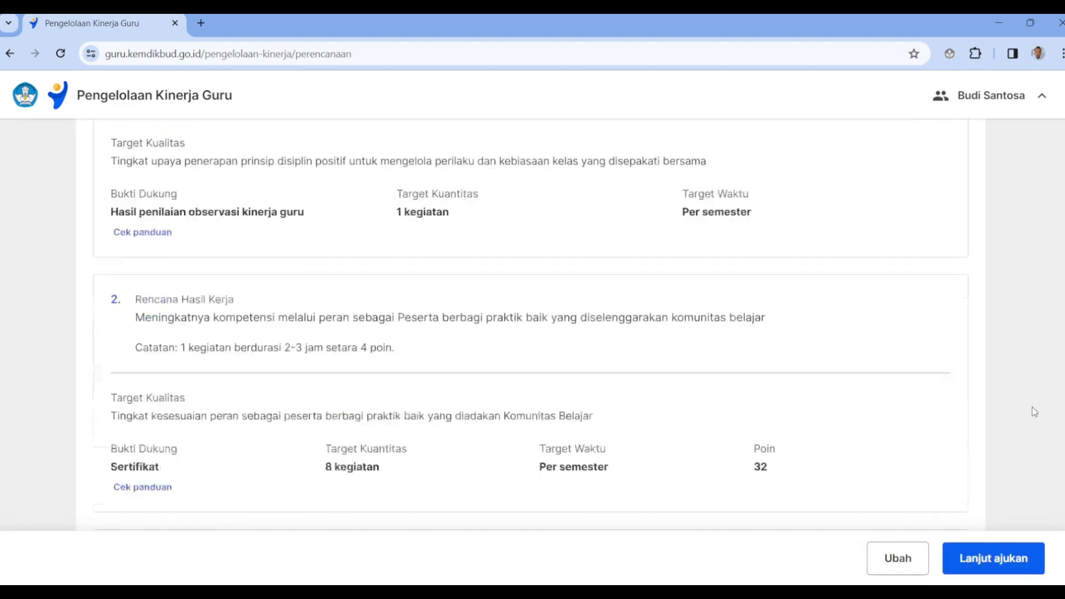
pyautogui.scroll(-4, 1029, 331)
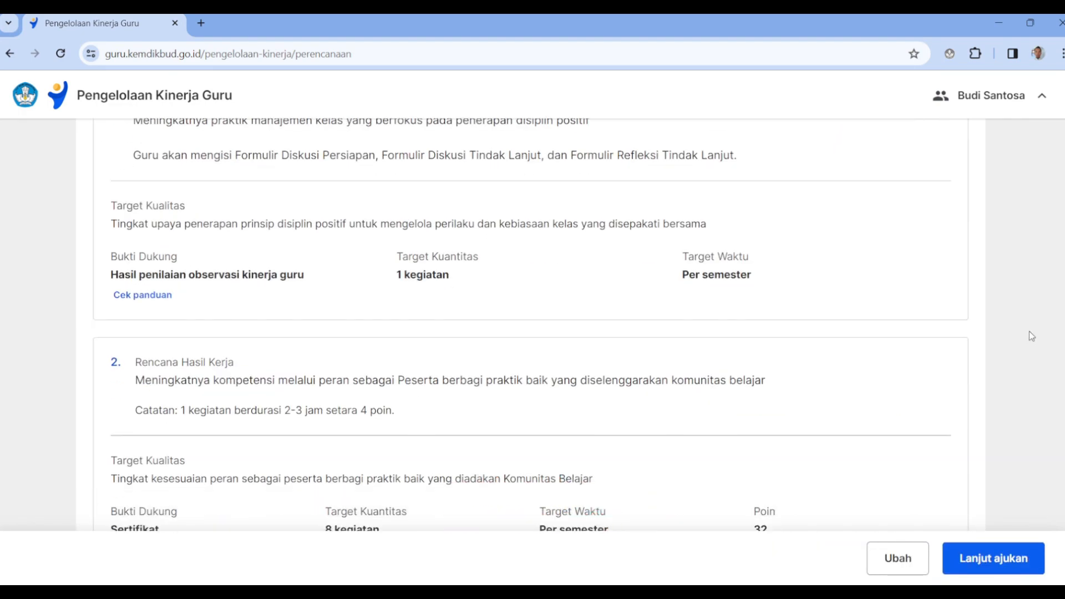
pyautogui.scroll(-1, 1029, 335)
pyautogui.scroll(-1, 1029, 332)
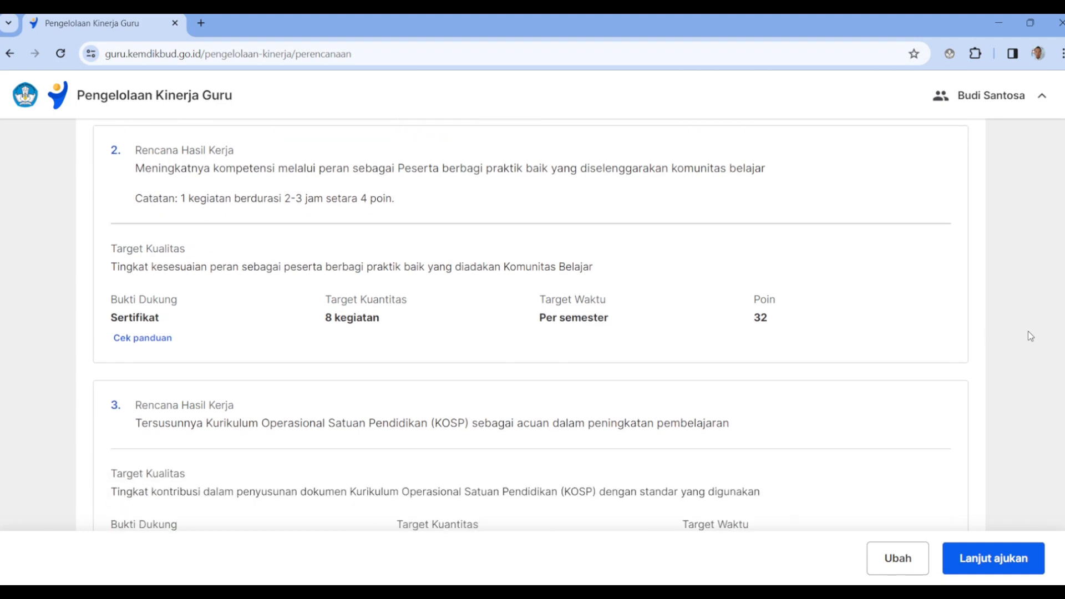
pyautogui.scroll(-2, 832, 338)
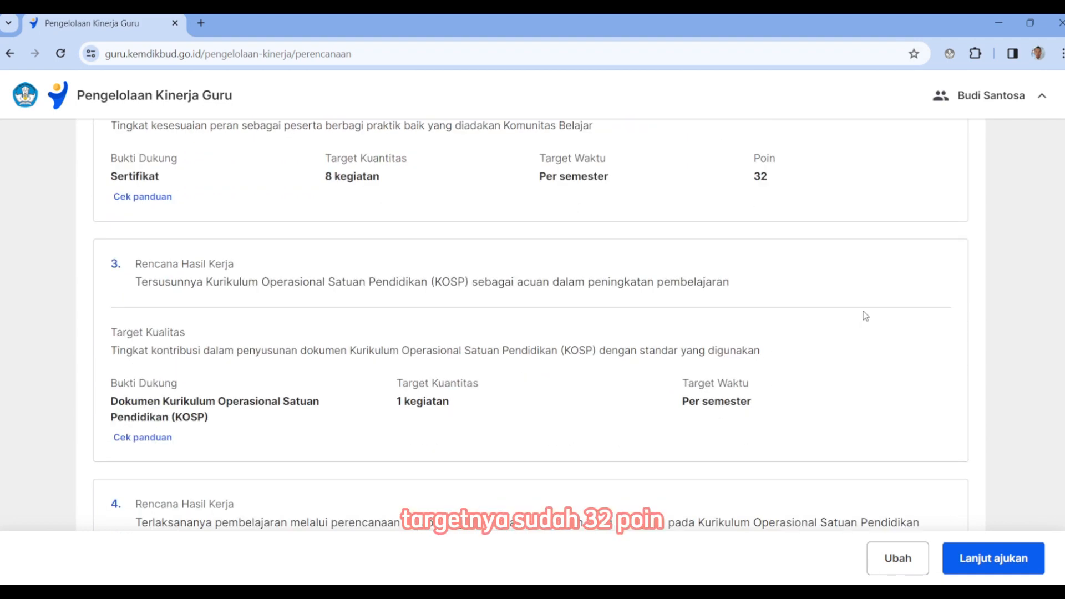
pyautogui.scroll(-10, 865, 314)
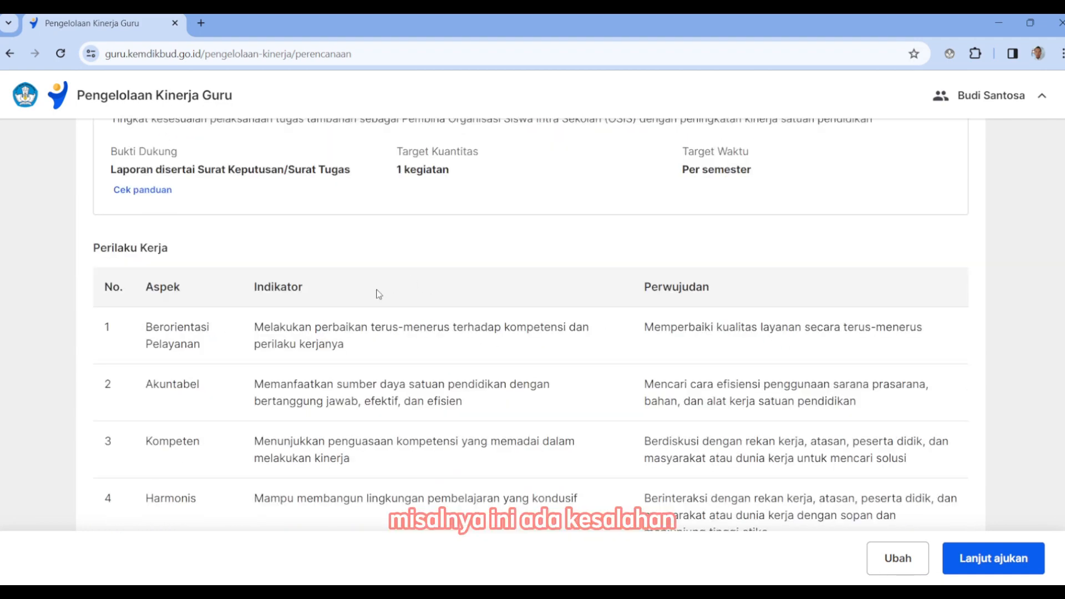
pyautogui.scroll(-4, 494, 302)
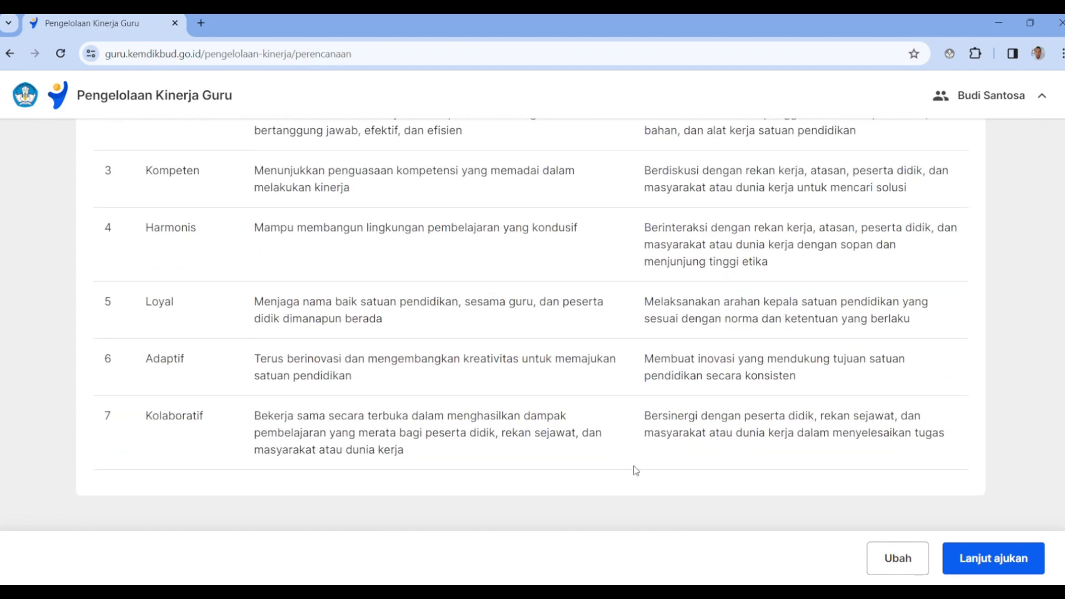
# Reopen the plan for editing and advance through Praktik Pembelajaran and Pengembangan Kompetensi to Tugas Tambahan, keeping their selections.
pyautogui.click(897, 559)
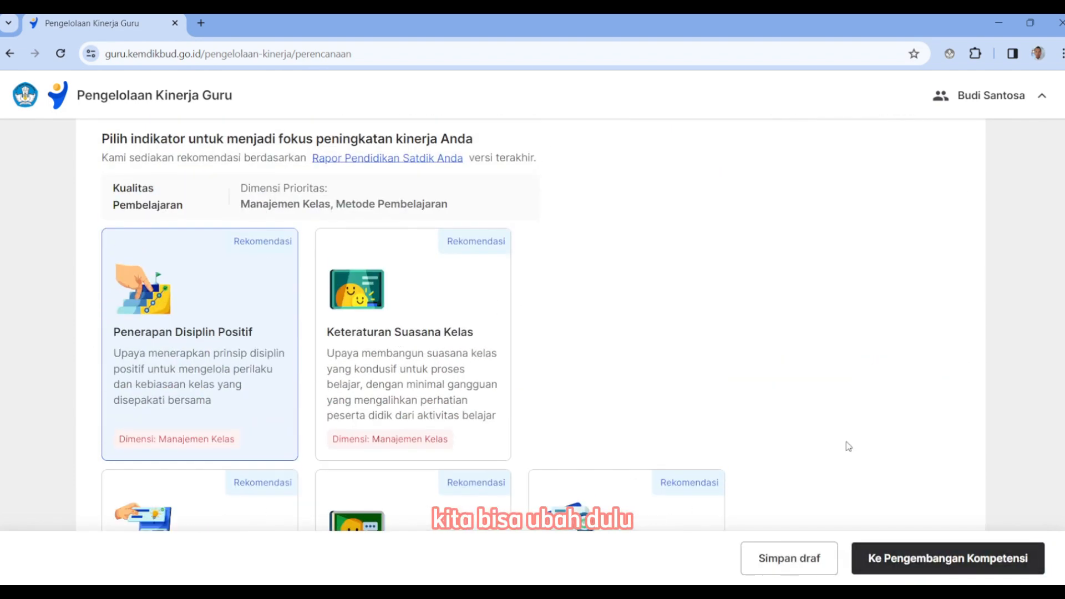
pyautogui.scroll(-5, 827, 377)
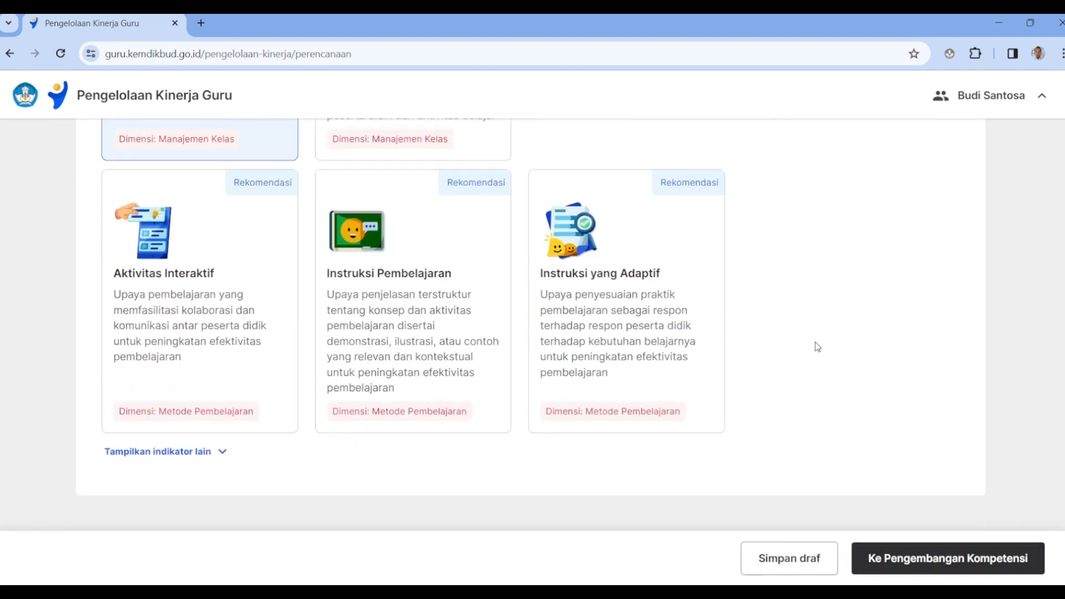
pyautogui.scroll(2, 818, 347)
pyautogui.scroll(-2, 817, 347)
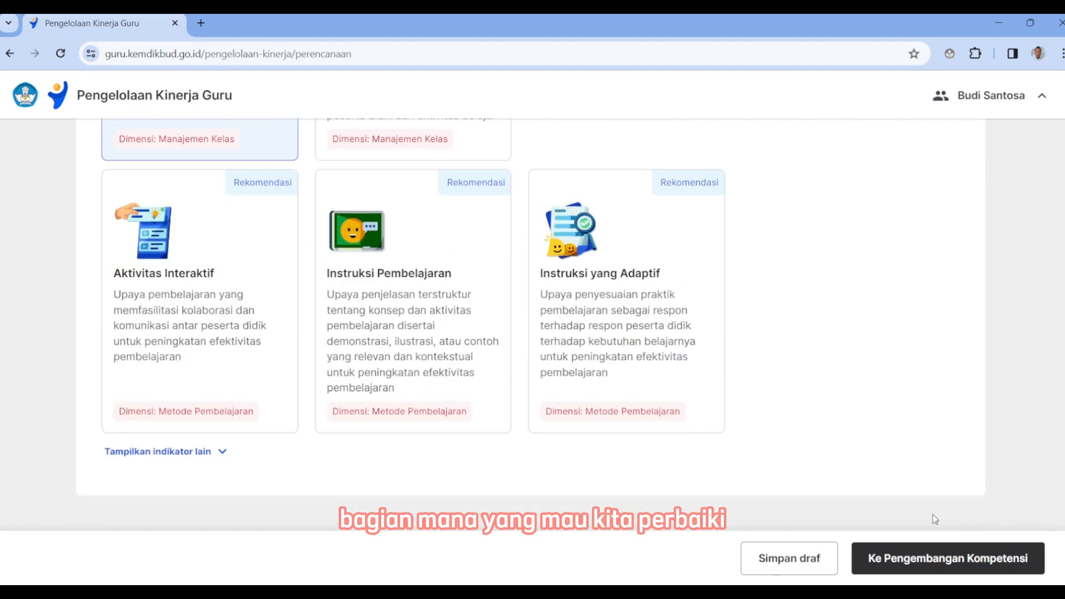
pyautogui.click(939, 557)
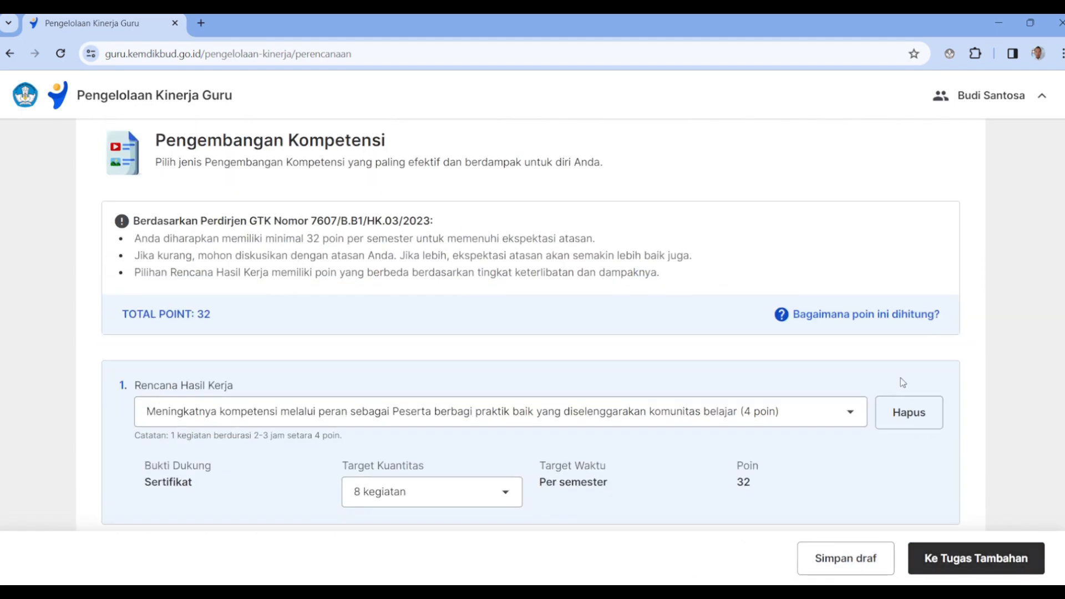
pyautogui.scroll(-2, 903, 382)
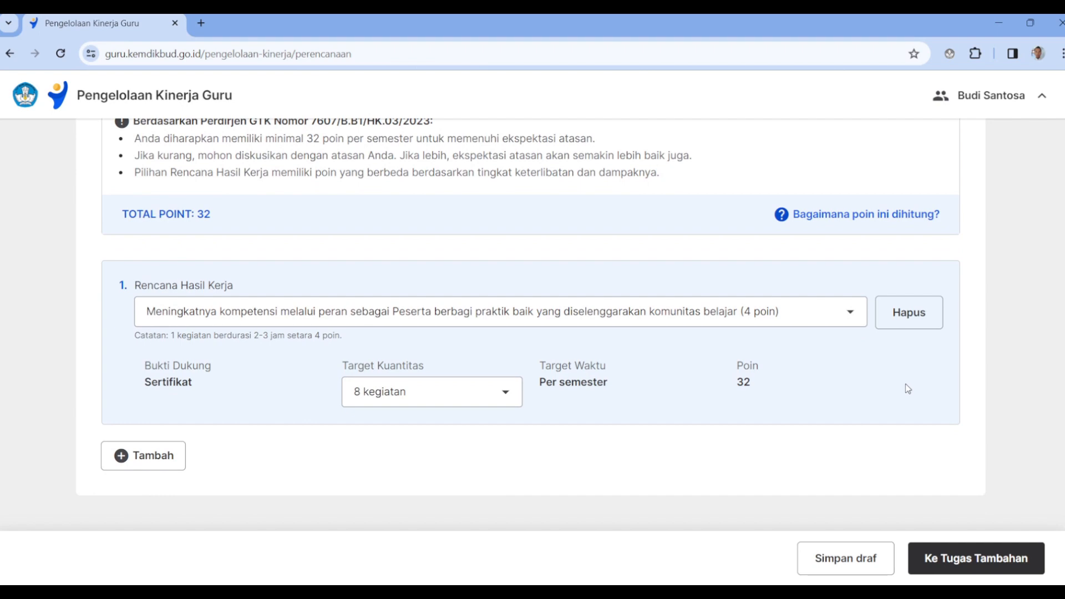
pyautogui.click(970, 560)
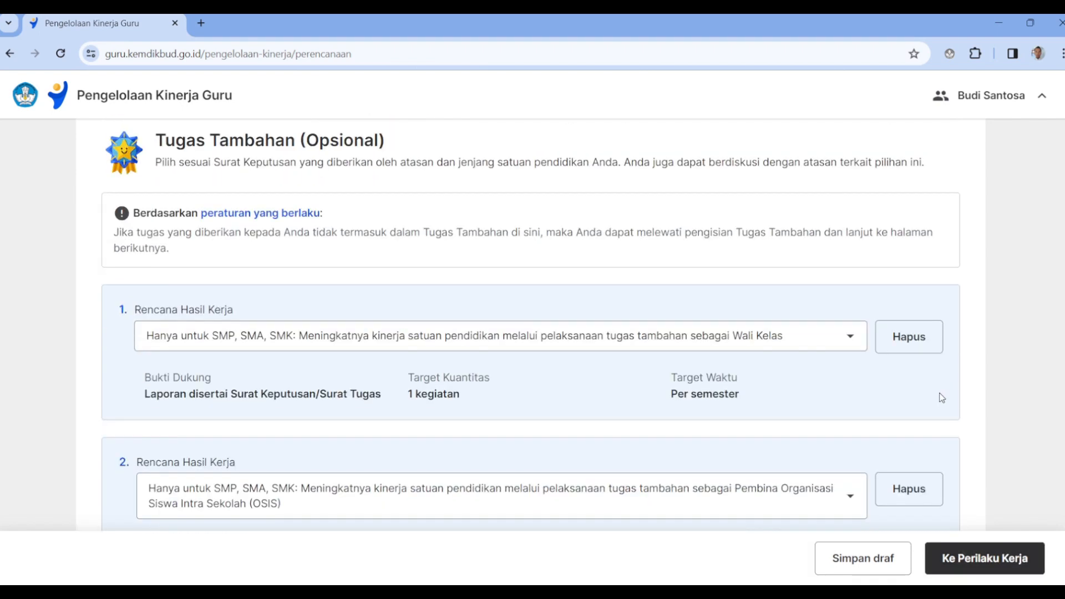
# Check the options of the Wali Kelas entry without changing it, and remove the Pembina Organisasi Siswa Intra Sekolah (OSIS) additional duty.
pyautogui.click(846, 339)
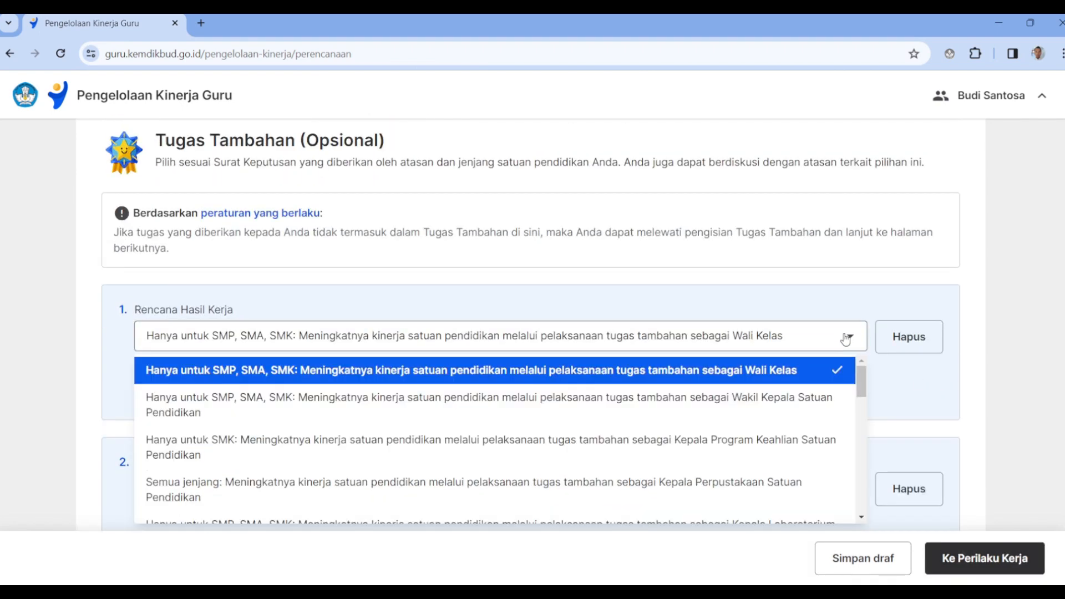
pyautogui.click(846, 339)
pyautogui.scroll(-1, 844, 336)
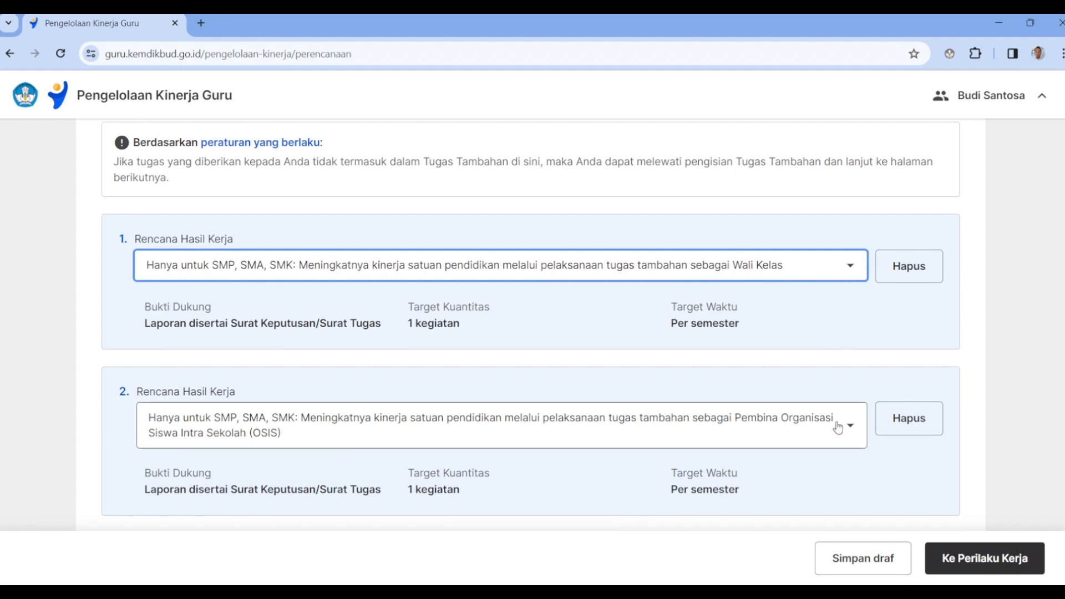
pyautogui.click(910, 424)
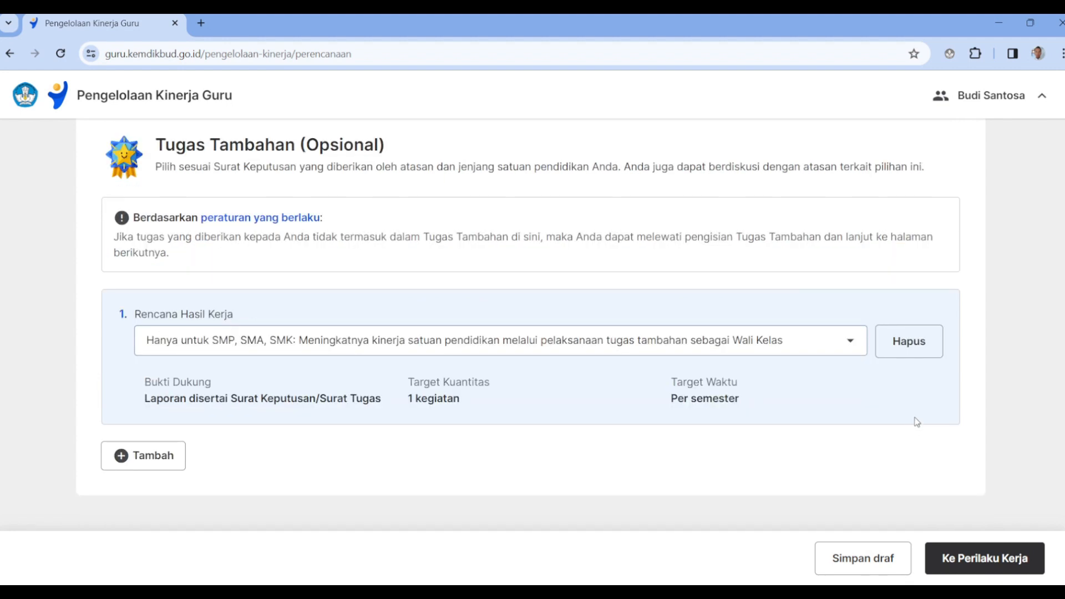
# Continue through the Perilaku Kerja stage, keeping all its behaviour selections, and return to the Rangkuman stage.
pyautogui.click(996, 559)
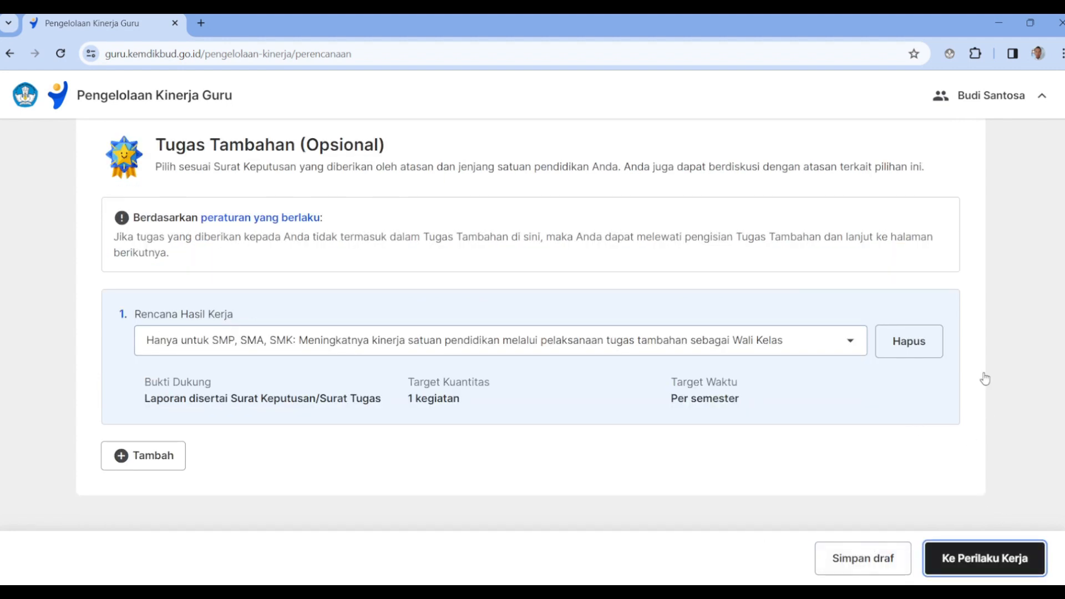
pyautogui.scroll(-7, 921, 392)
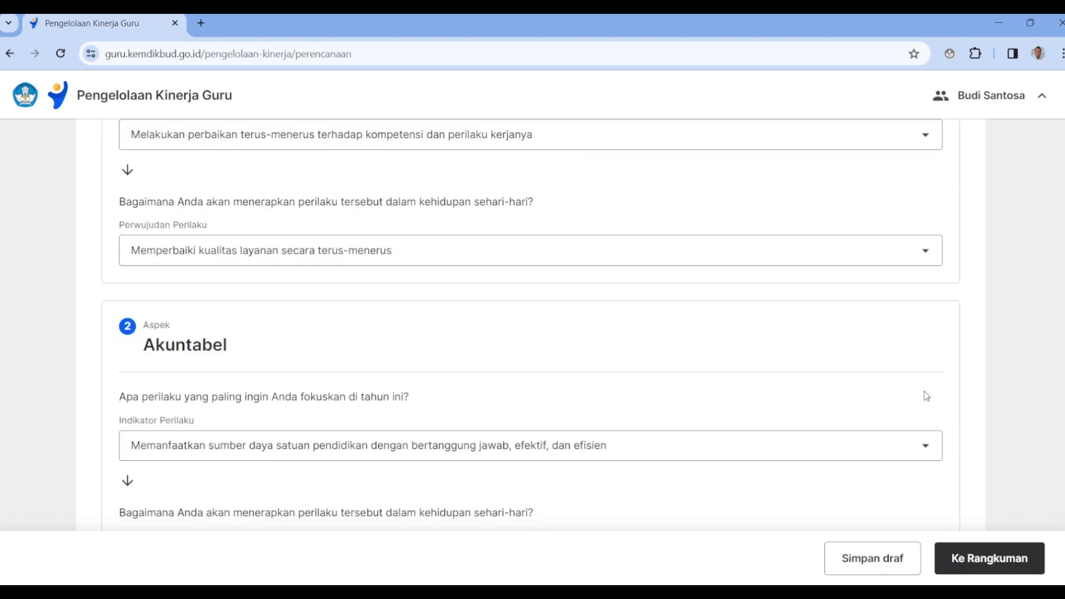
pyautogui.scroll(-20, 917, 391)
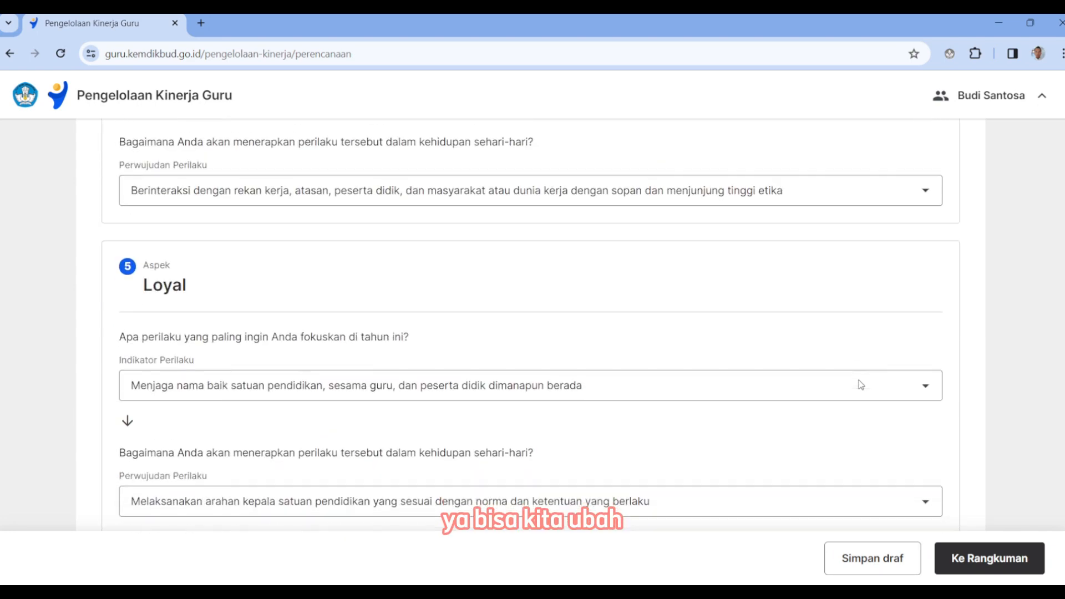
pyautogui.click(1014, 559)
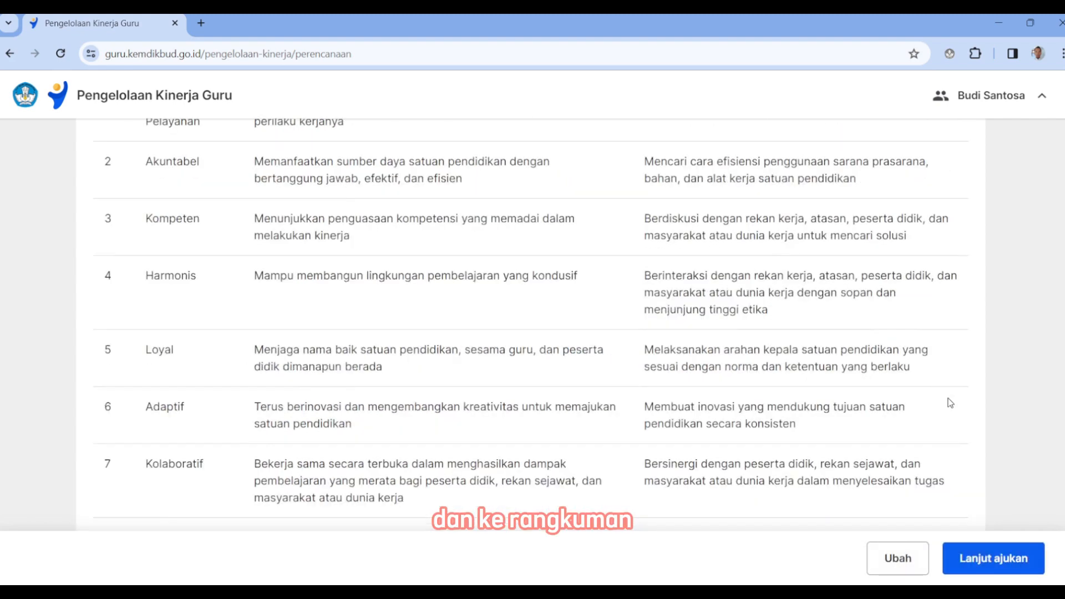
# Review the revised summary's Hasil Kerja Utama entries, the Wali Kelas additional duty and the Perilaku Kerja table.
pyautogui.scroll(-6, 981, 355)
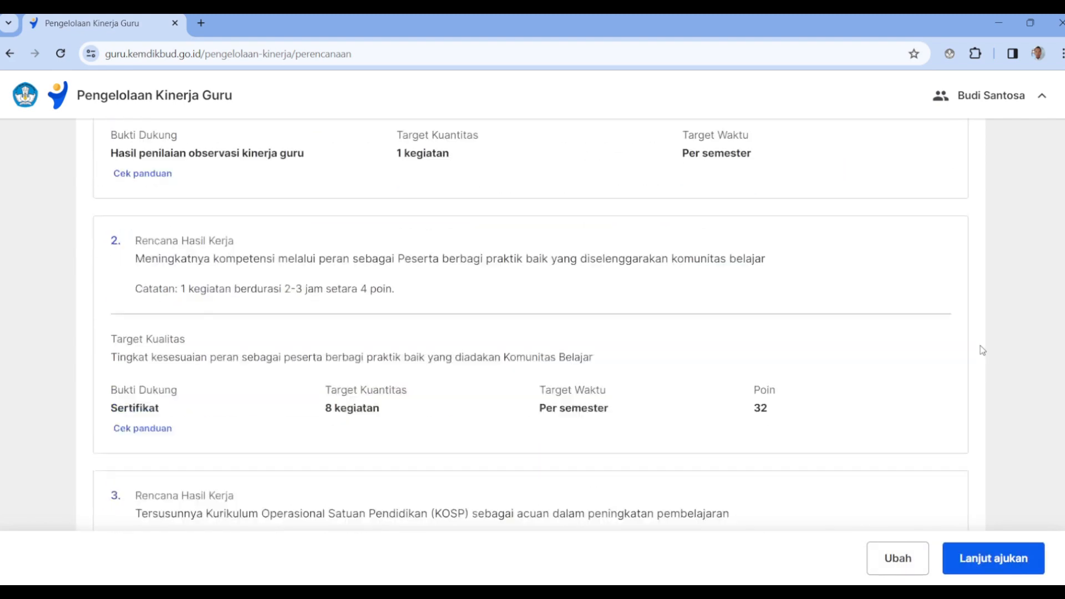
pyautogui.scroll(-3, 899, 315)
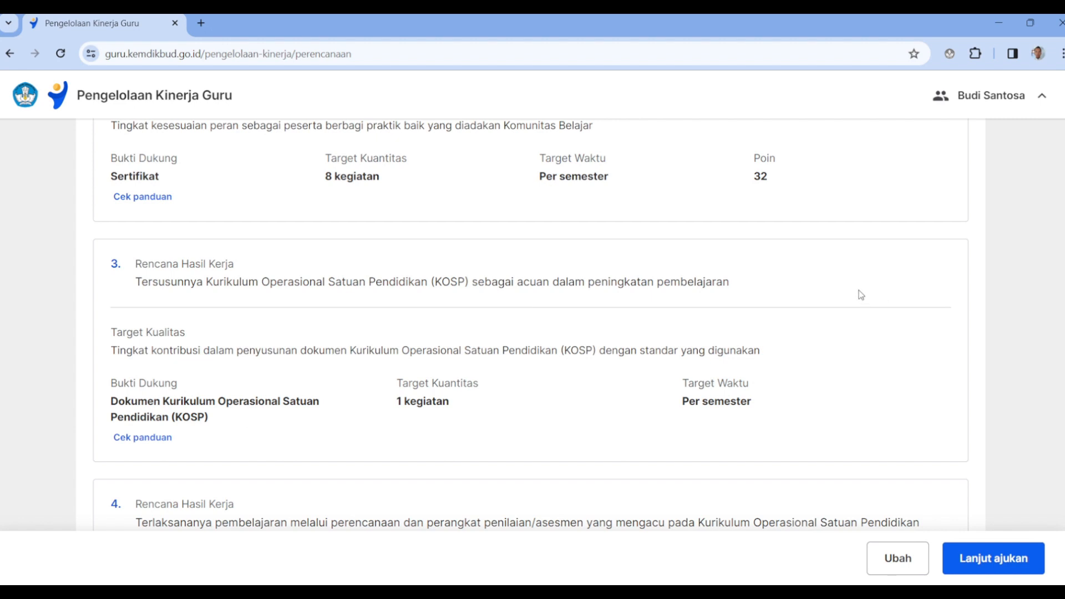
pyautogui.scroll(-4, 861, 294)
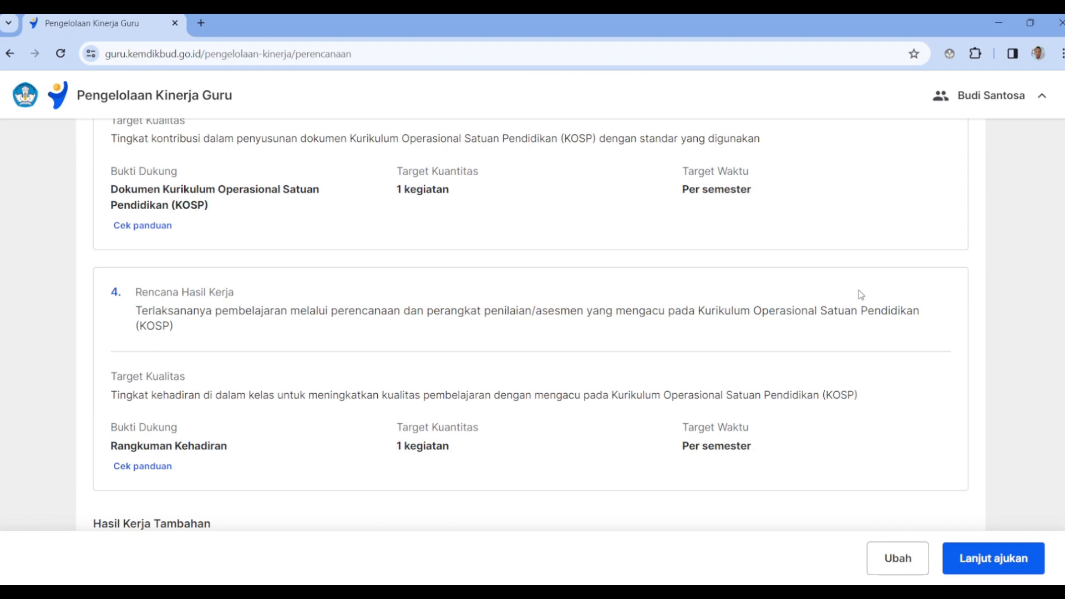
pyautogui.scroll(-5, 860, 295)
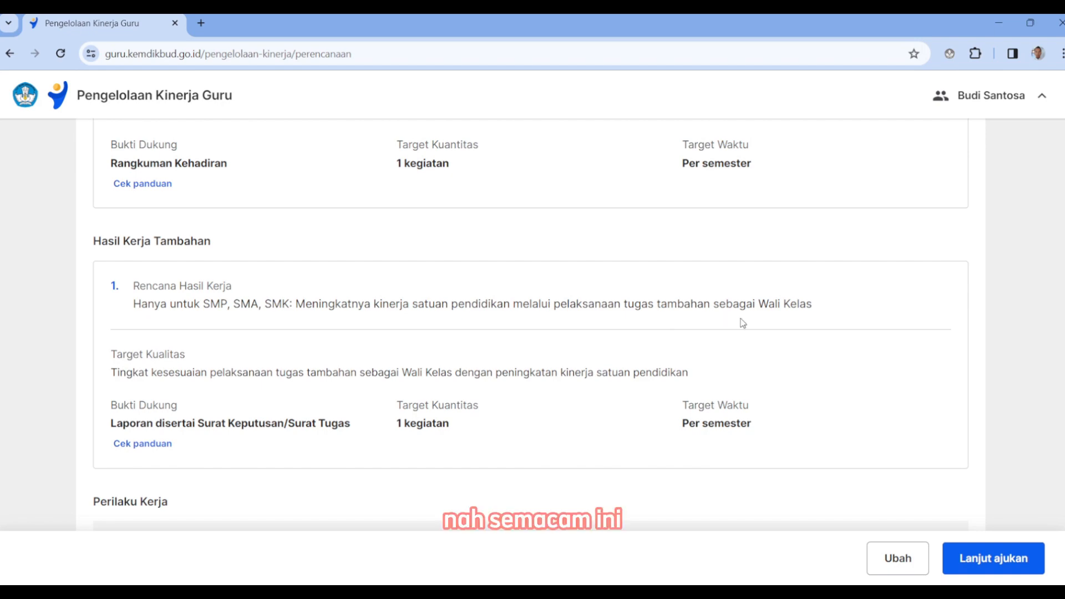
pyautogui.scroll(-3, 821, 302)
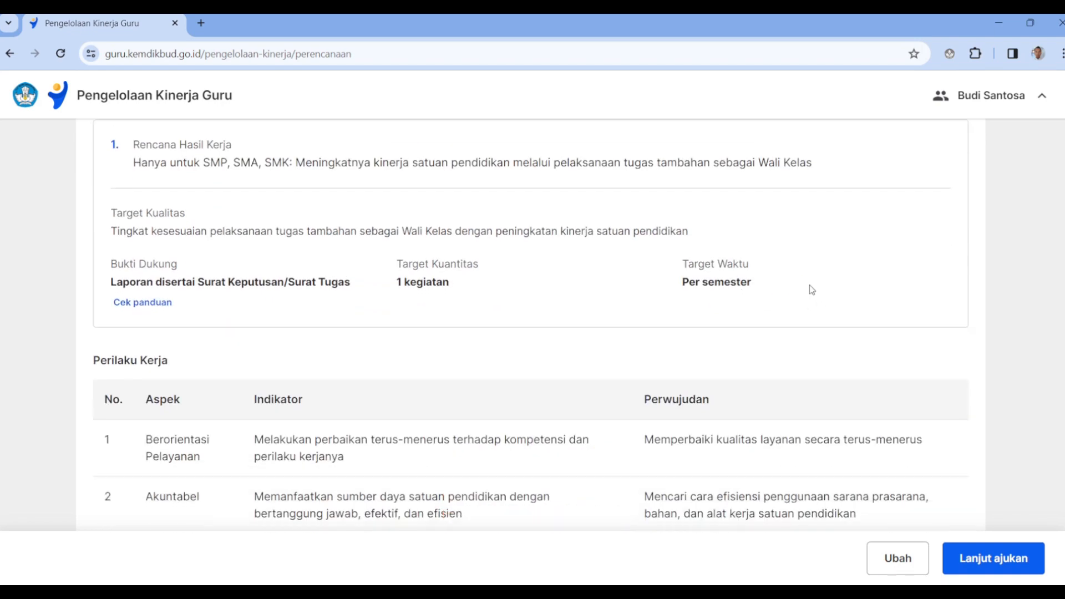
pyautogui.scroll(1, 812, 290)
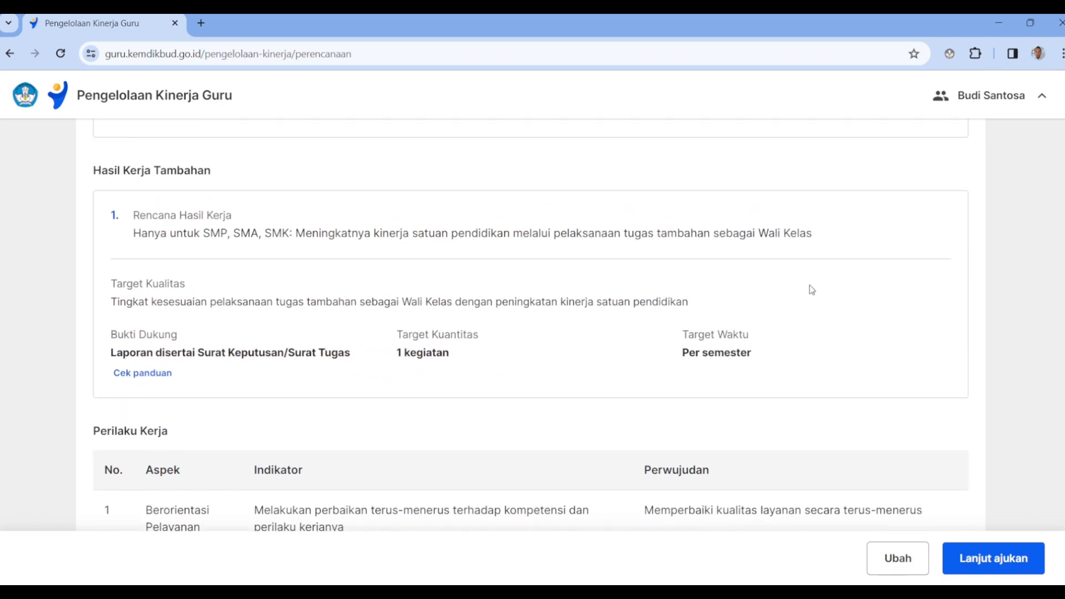
pyautogui.scroll(-7, 810, 285)
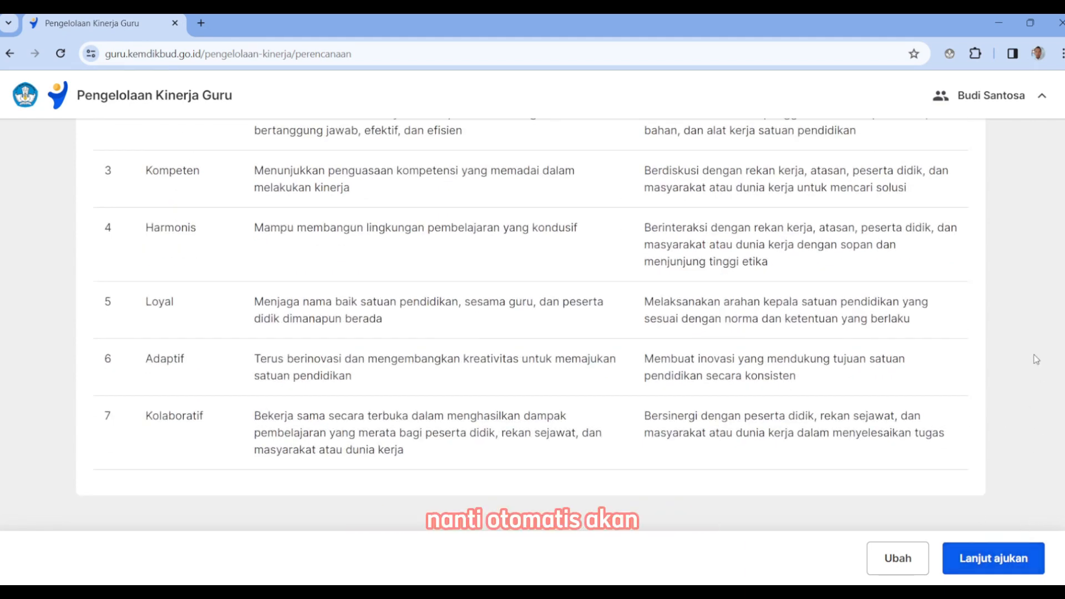
pyautogui.scroll(7, 1037, 359)
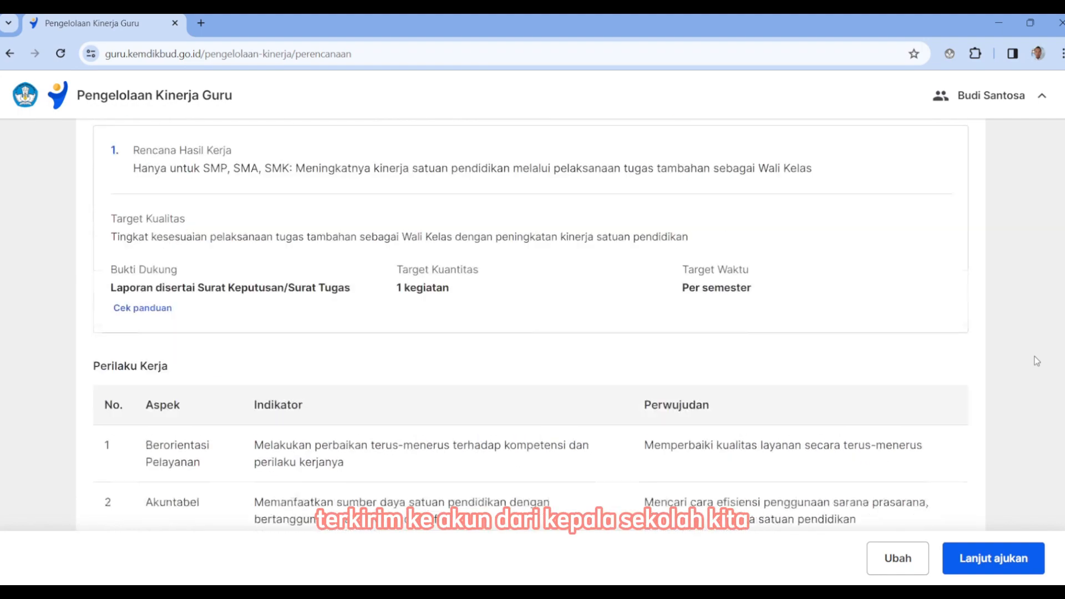
pyautogui.scroll(15, 1037, 361)
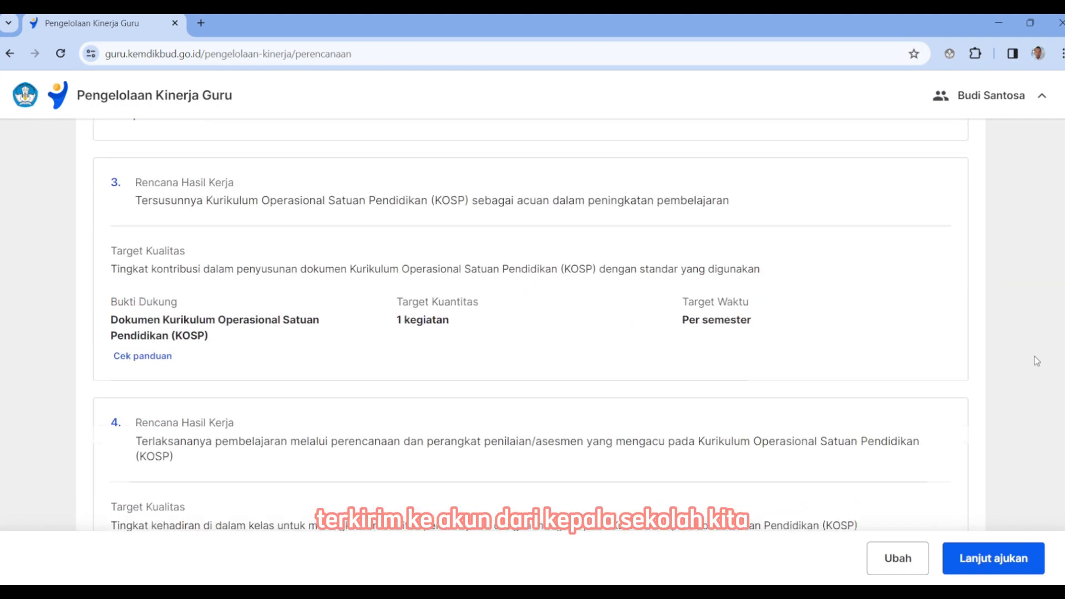
pyautogui.scroll(3, 1038, 358)
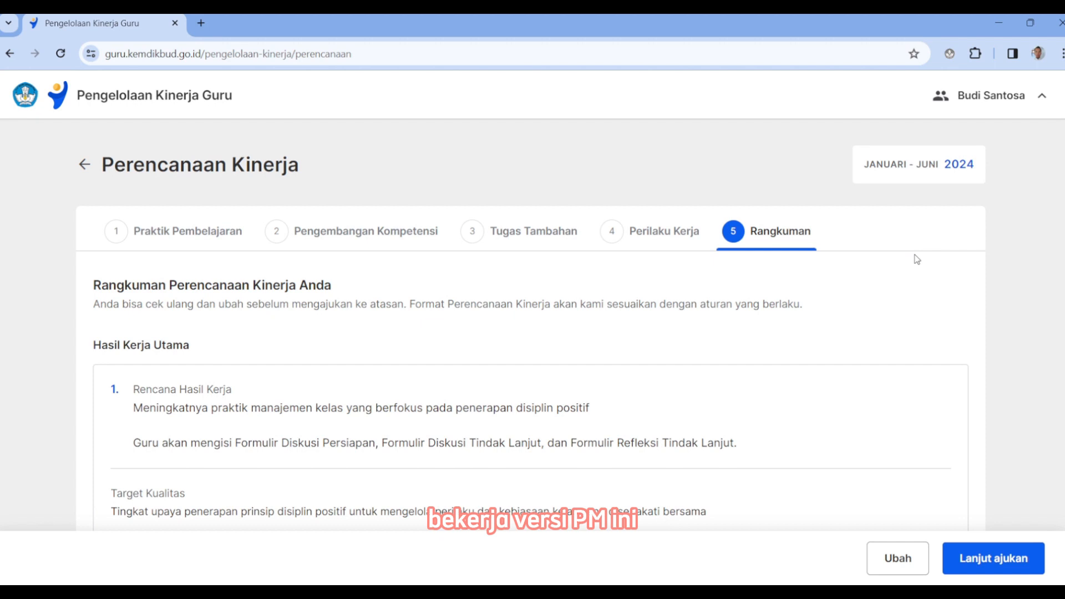
# Look over the whole January–June 2024 performance plan summary once more, starting from the first Hasil Kerja Utama entry.
pyautogui.scroll(-1, 296, 324)
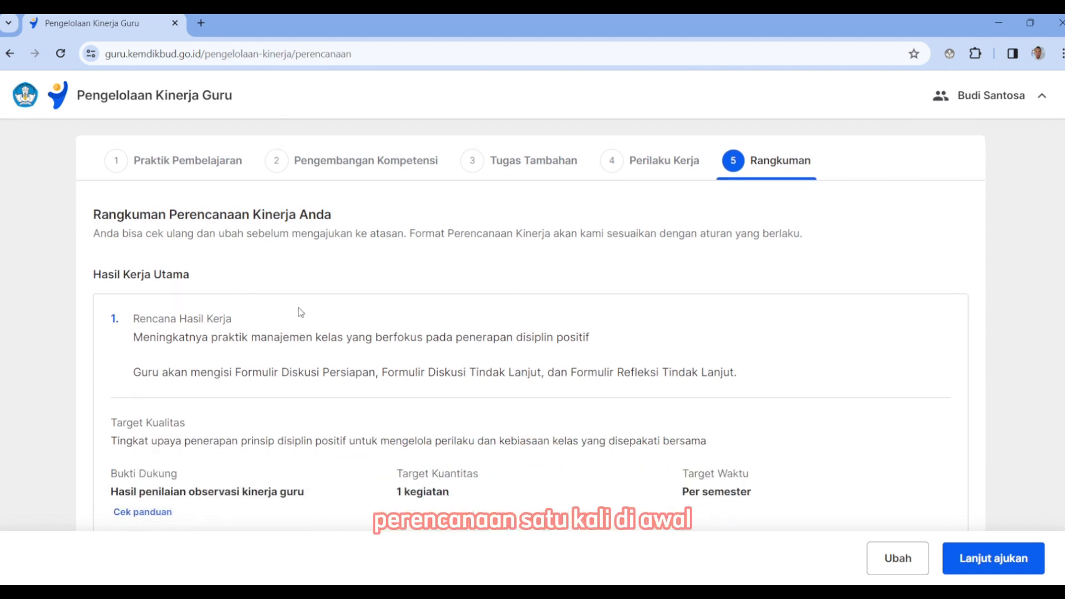
pyautogui.scroll(-2, 298, 299)
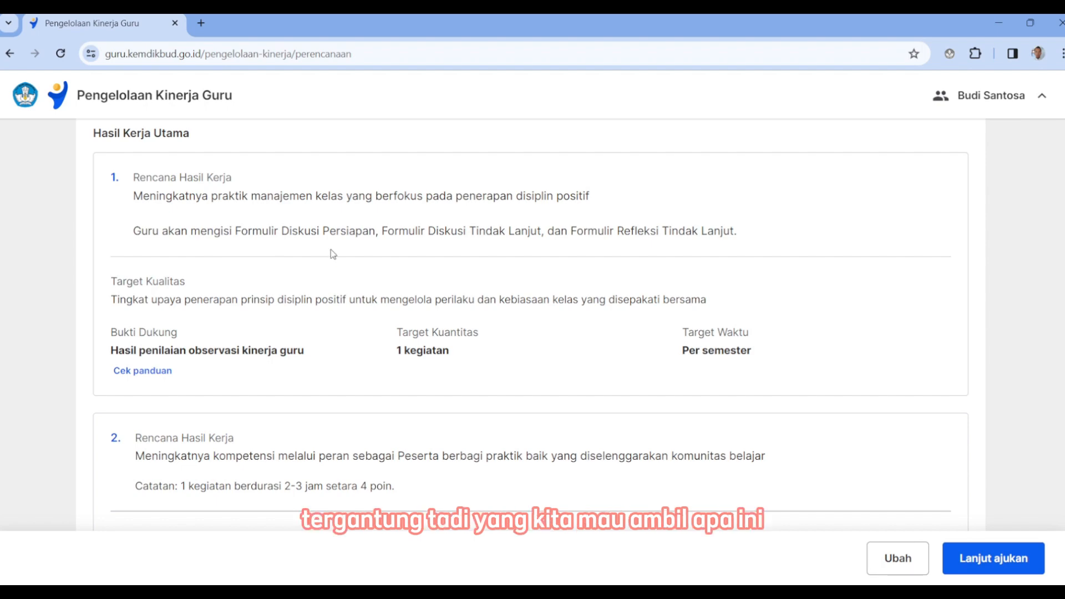
pyautogui.scroll(-15, 333, 254)
pyautogui.scroll(8, 333, 254)
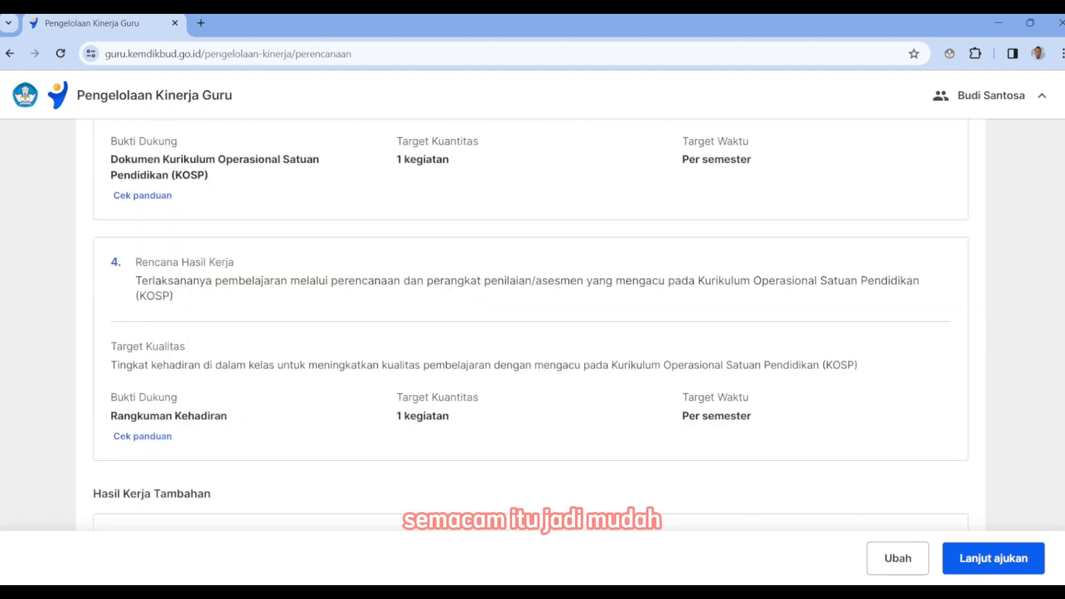
pyautogui.scroll(10, 531, 325)
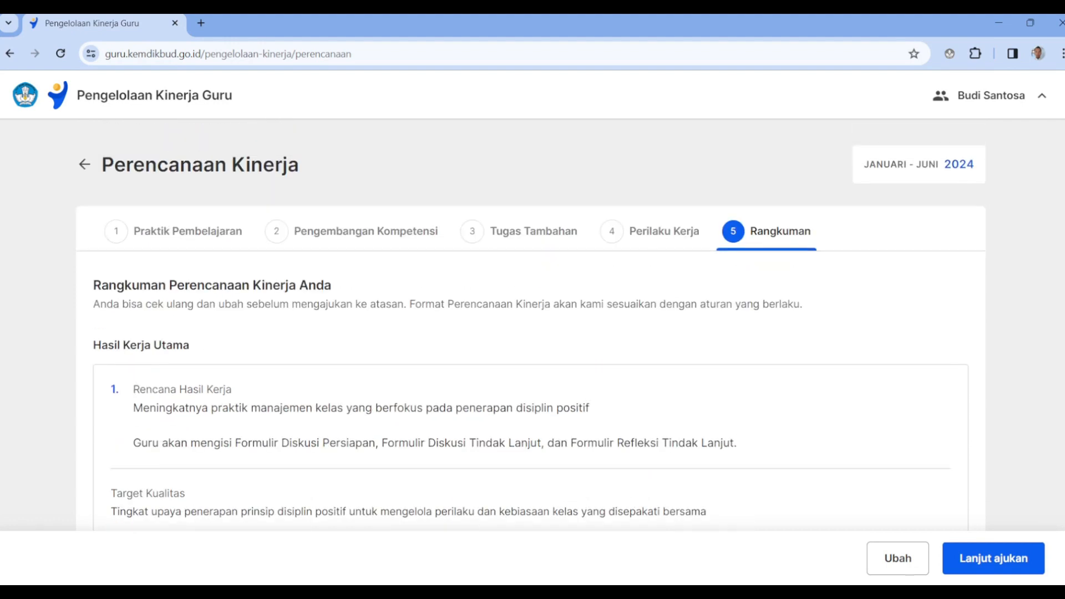